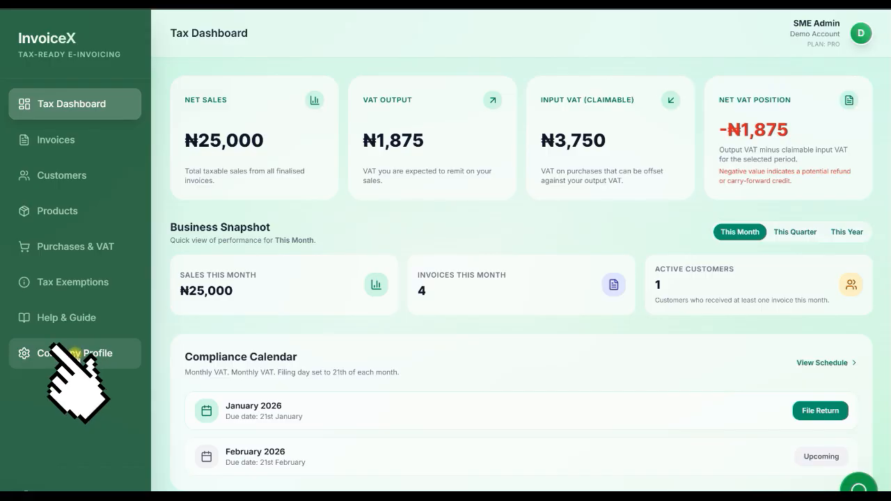
Open the company profile and go through the company name, RC/BN number, TIN, tax office and address fields.
click(75, 353)
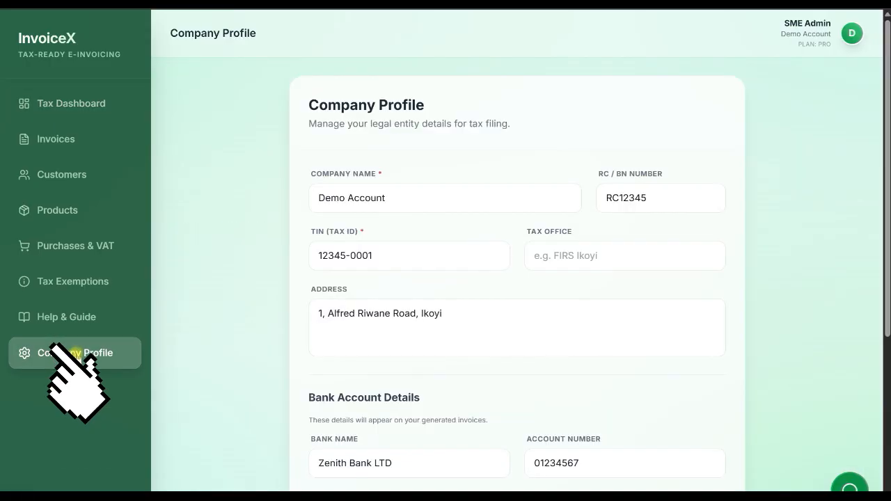
click(412, 199)
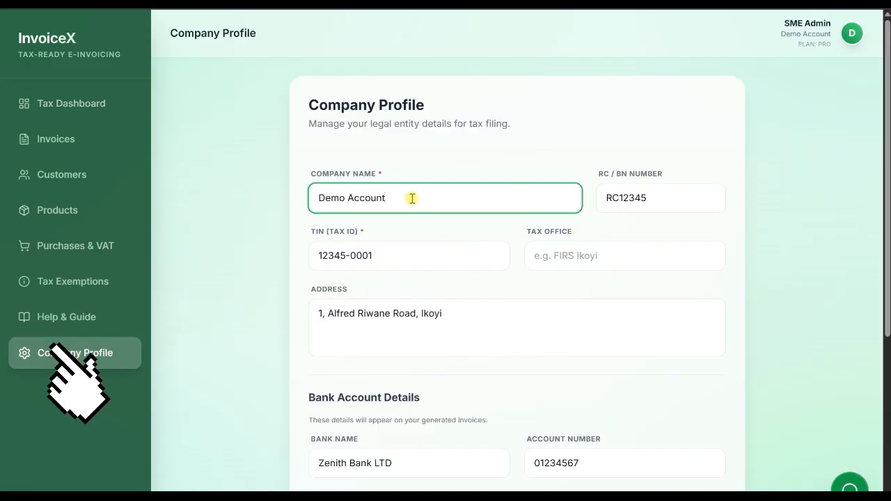
click(623, 204)
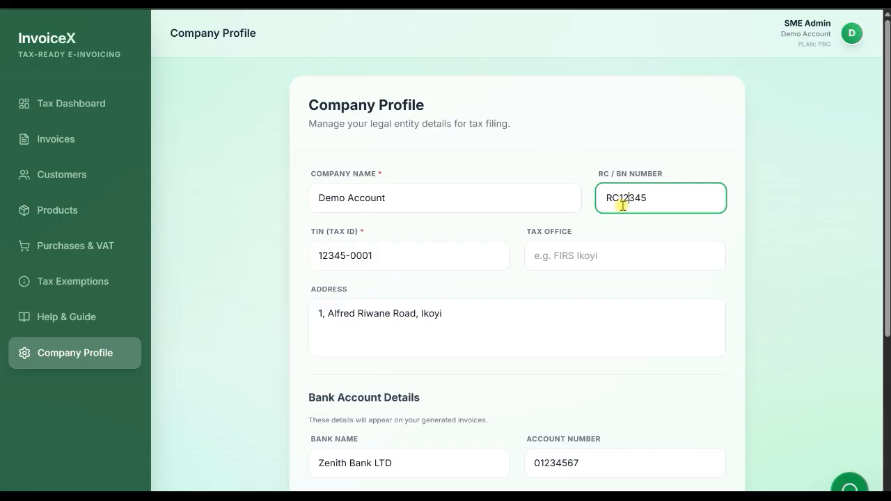
click(391, 251)
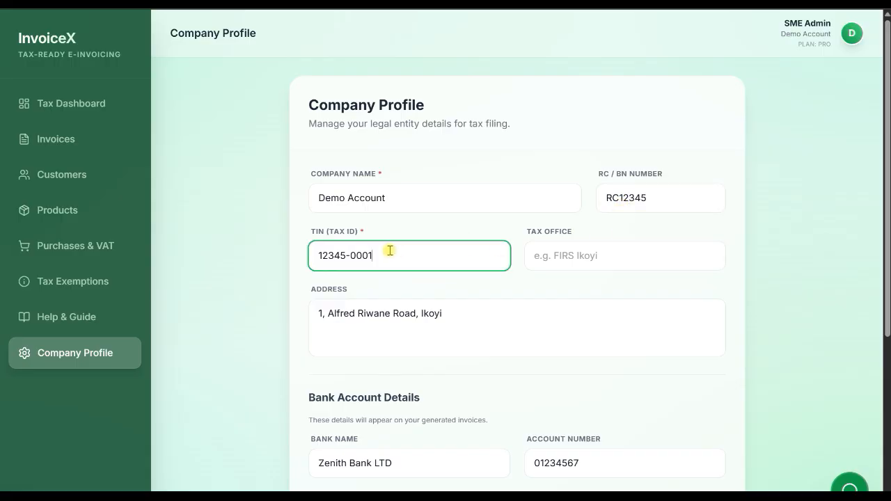
click(560, 258)
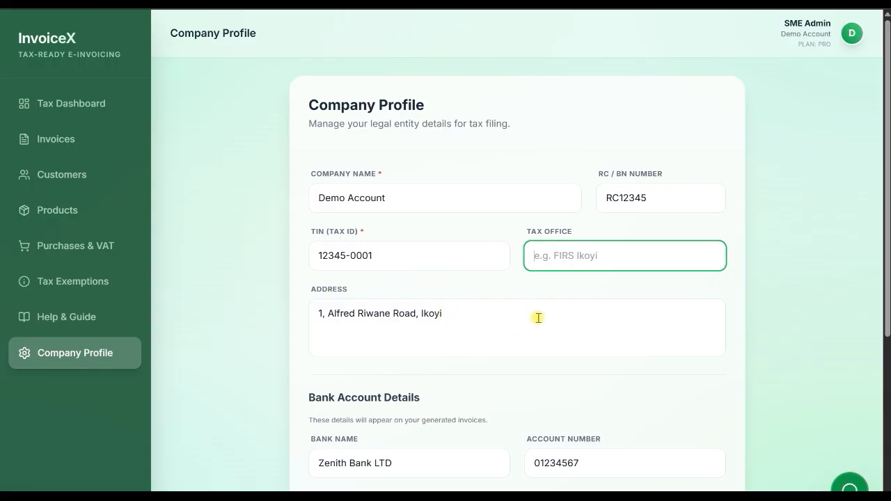
click(464, 325)
Review the bank account details, default VAT rate and filing settings of the company profile, and save the profile.
scroll(464, 325, down, 2)
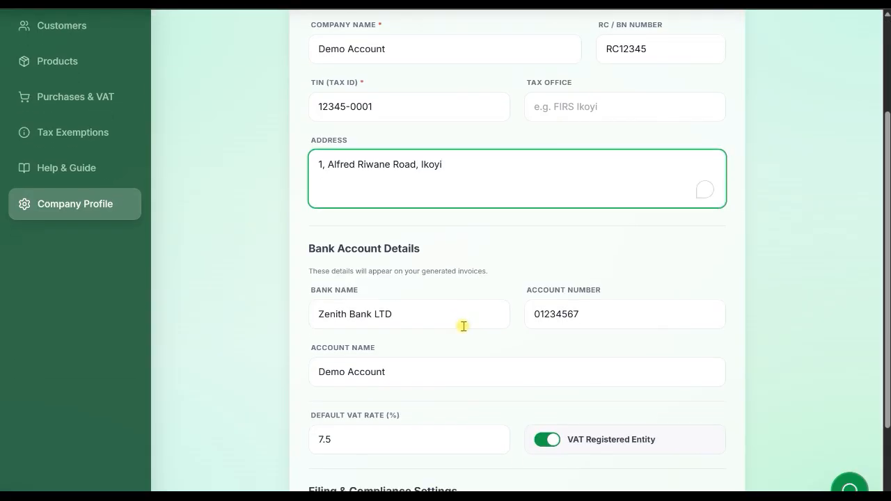
scroll(464, 326, down, 2)
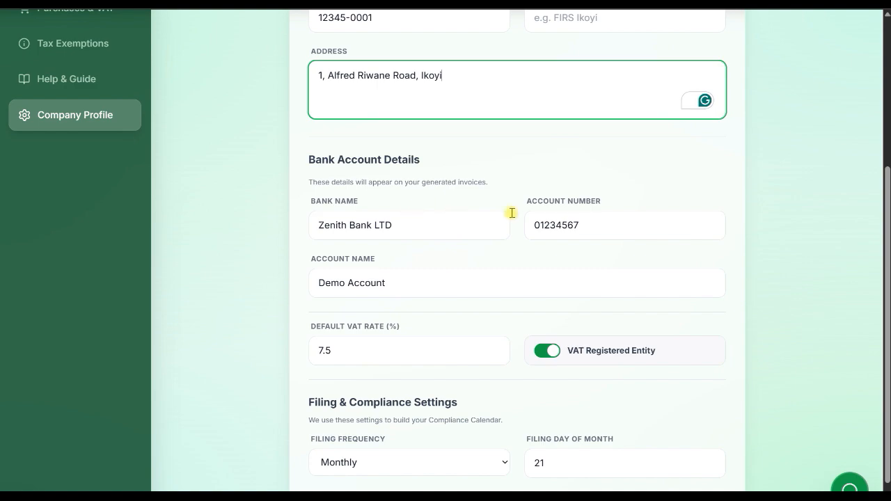
click(586, 218)
click(395, 286)
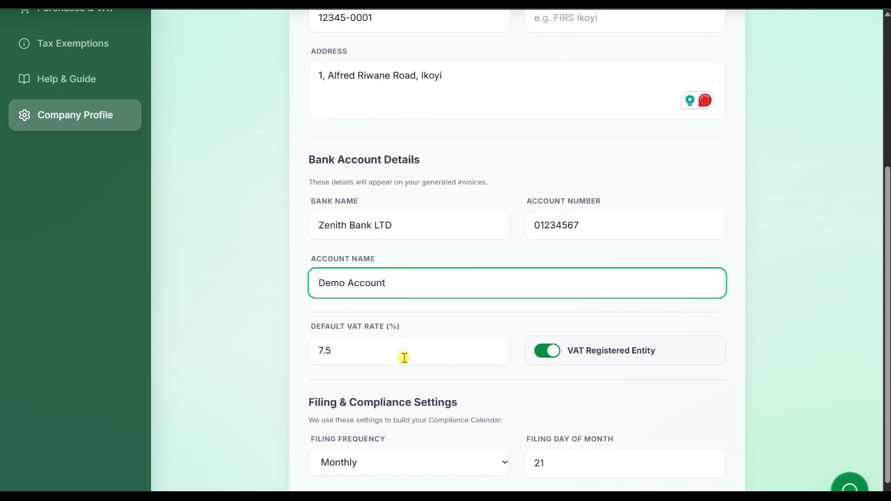
click(360, 357)
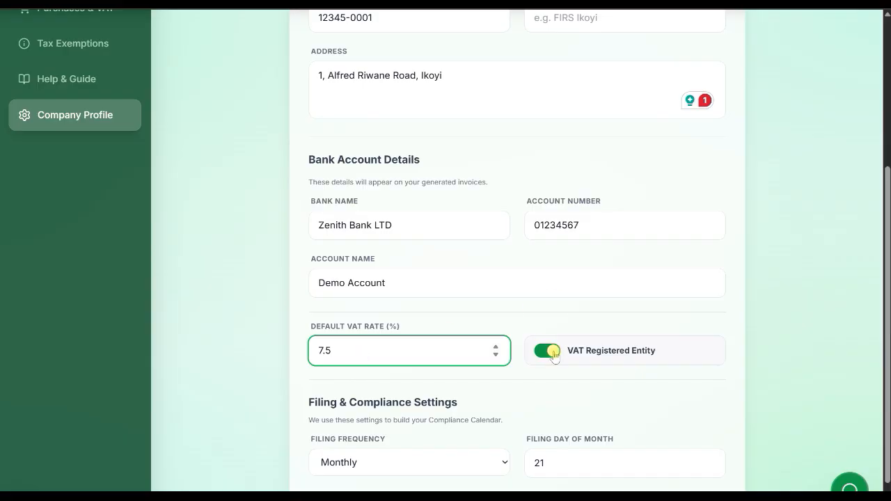
scroll(629, 362, down, 1)
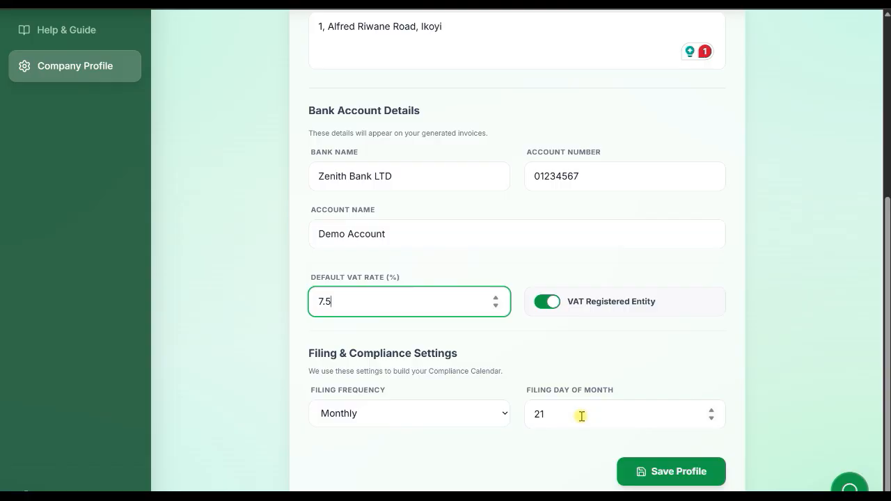
click(684, 472)
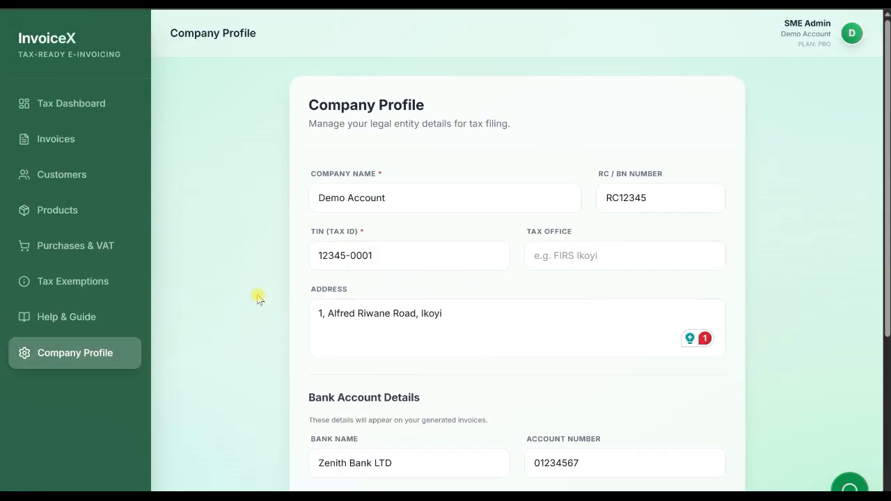
Open a new product form, examine its name, SKU, price and VAT category options, and close it without saving.
click(75, 216)
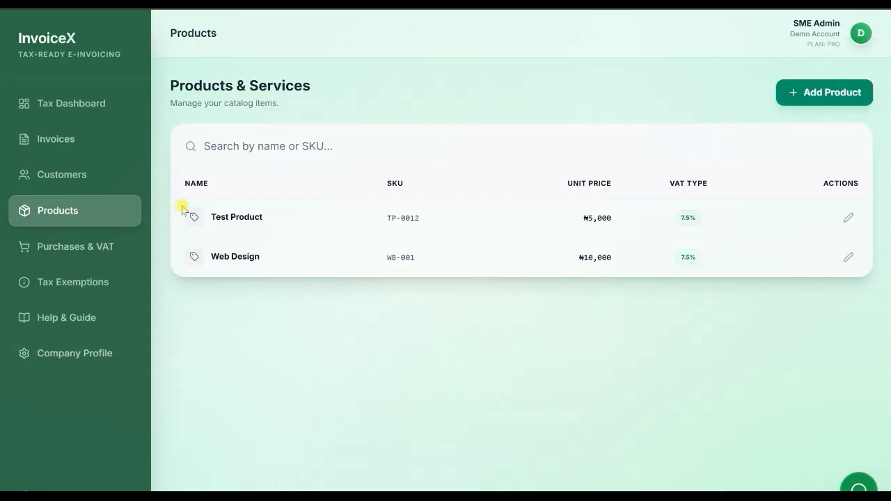
click(810, 97)
click(413, 211)
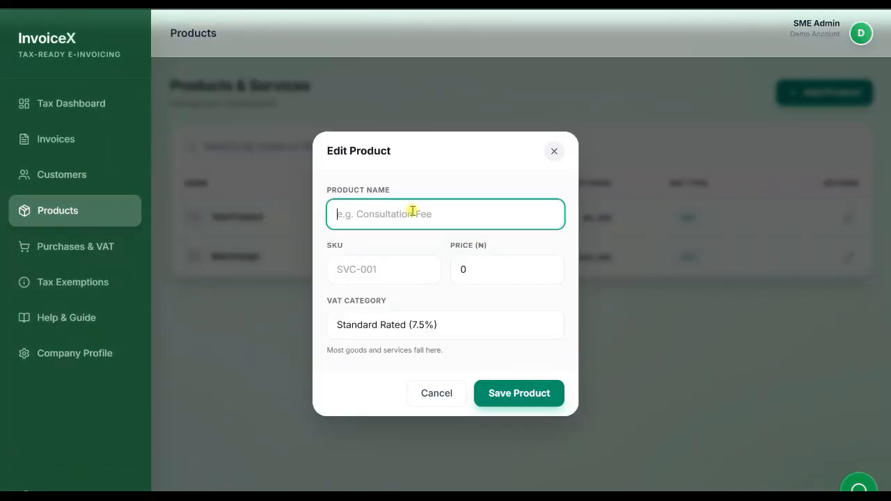
click(376, 270)
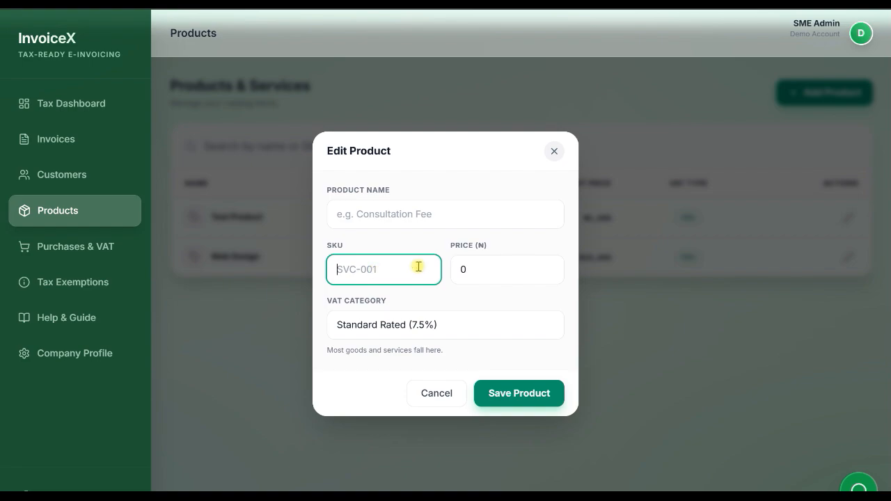
click(493, 269)
click(408, 327)
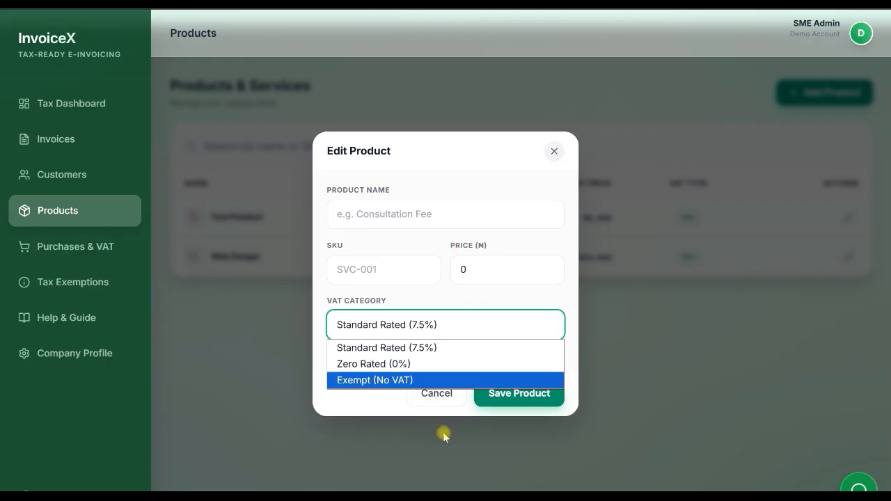
click(555, 151)
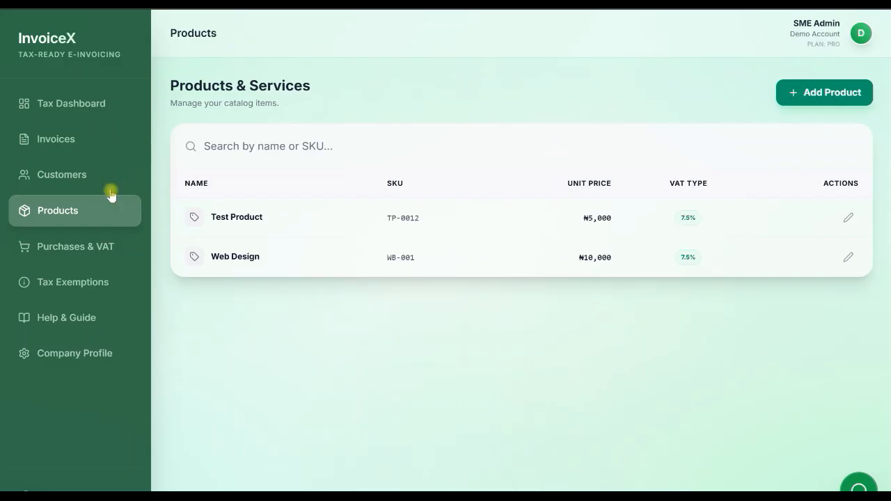
View the editable details of the Test Customer record in the customer list and close it without changes.
click(62, 175)
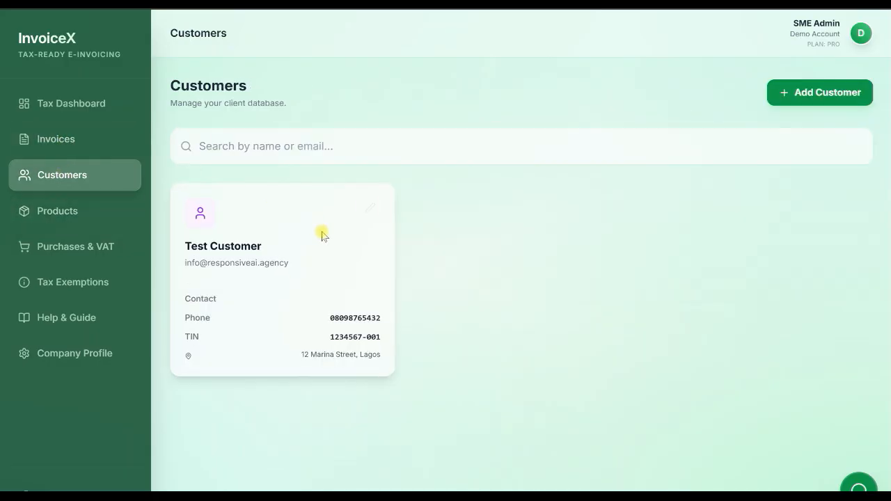
click(371, 209)
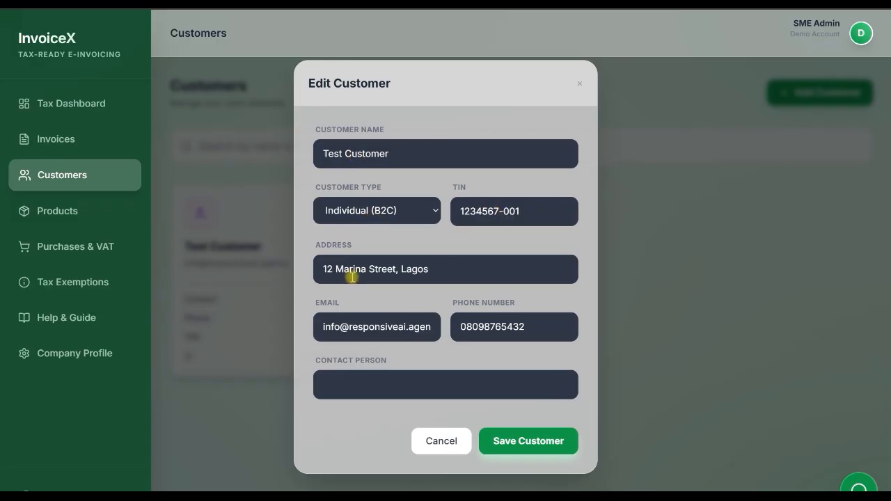
click(441, 443)
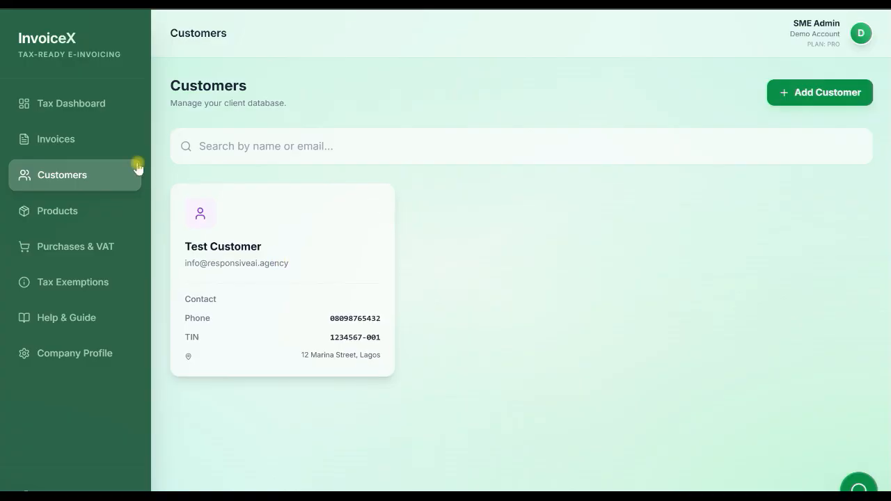
Look over the list of sales invoices and the VAT summary on the tax dashboard.
click(66, 148)
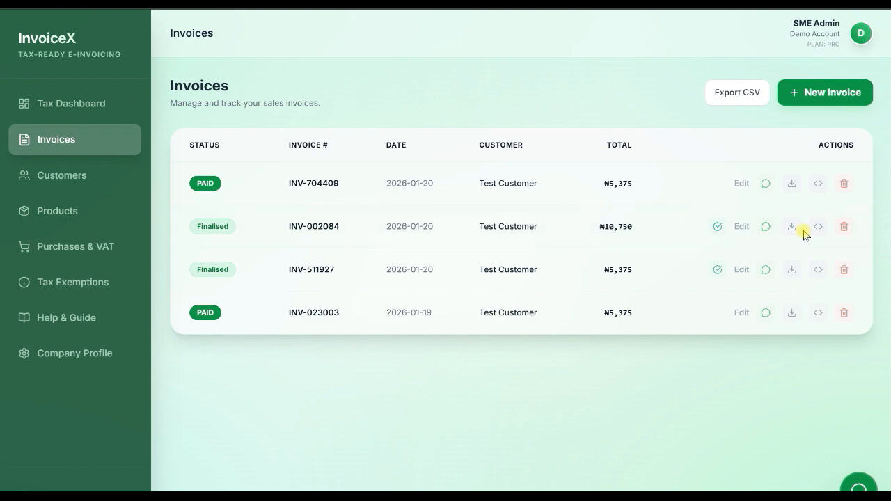
click(62, 112)
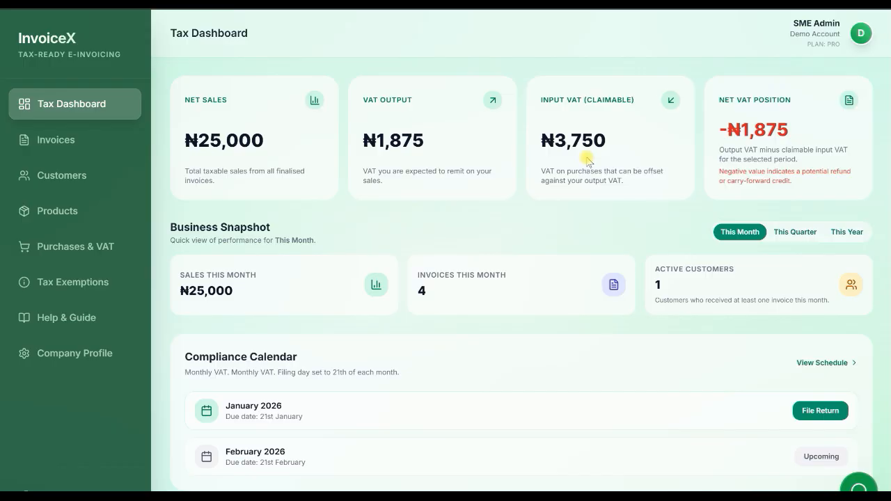
click(86, 246)
Start a new invoice for the saved customer Test Customer, keeping the default due date.
click(76, 148)
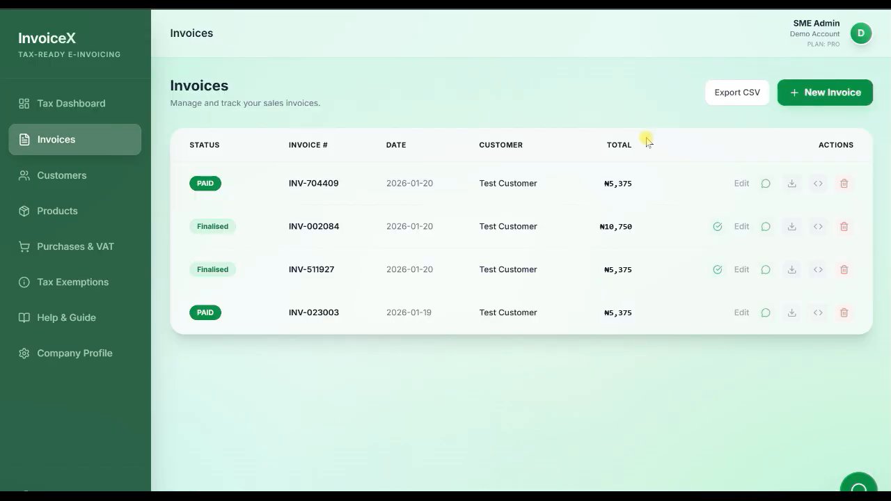
click(827, 100)
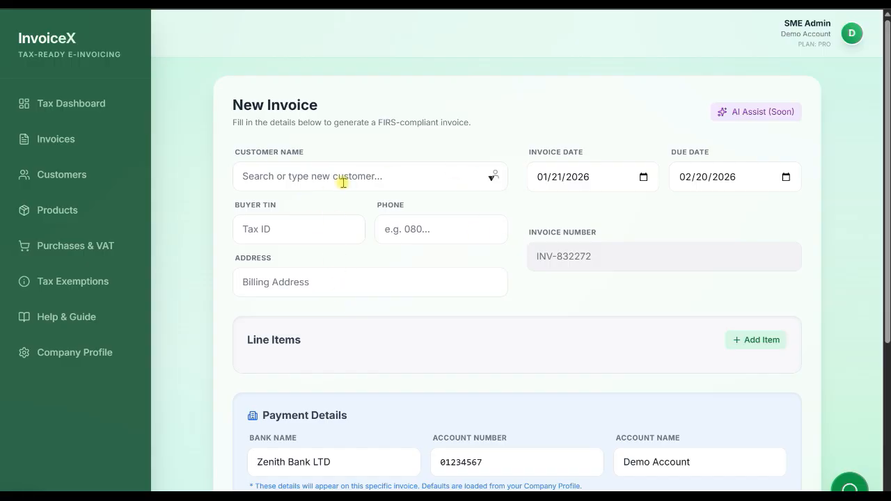
click(378, 177)
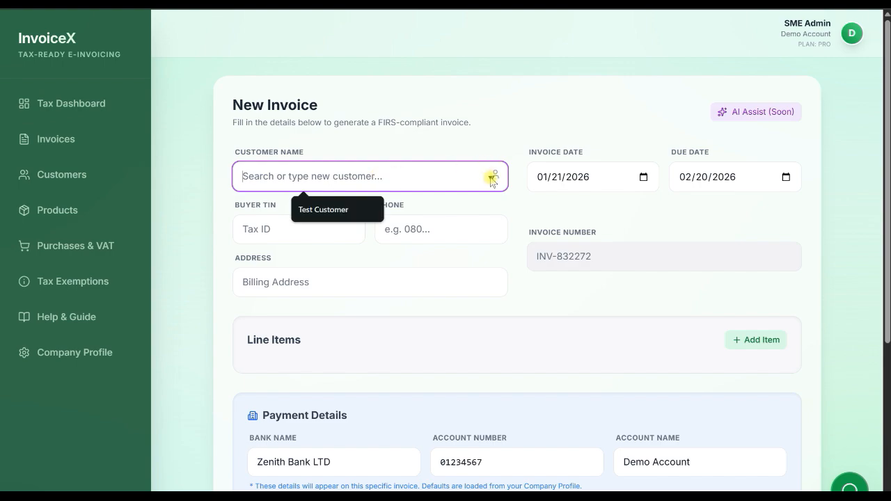
click(328, 208)
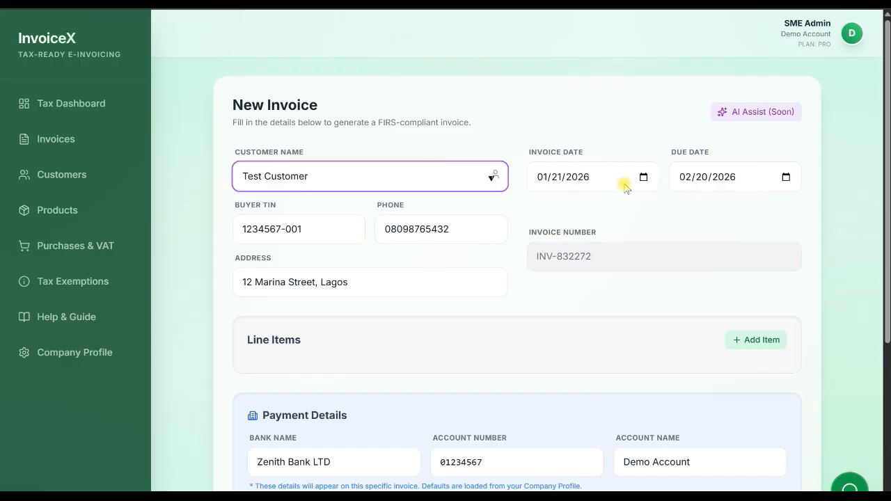
click(786, 178)
click(823, 191)
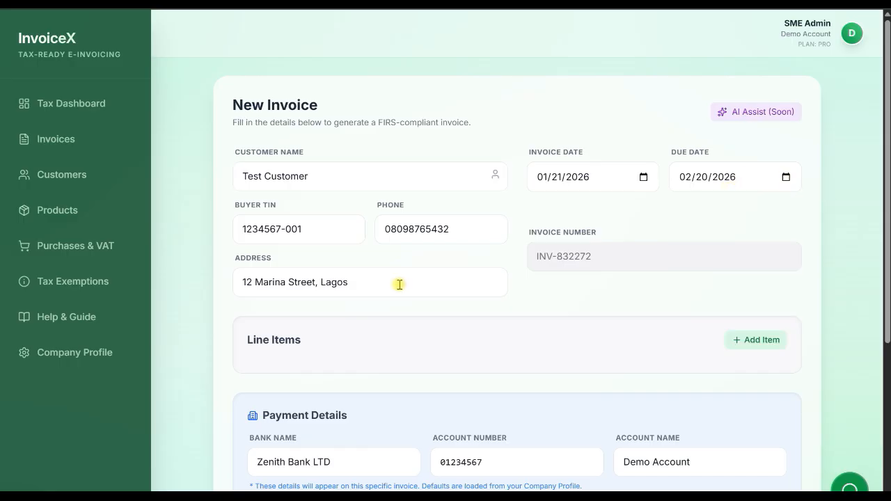
Add a custom line item to the invoice with description Laptop, quantity 1 and price 20000.
scroll(401, 288, down, 1)
click(754, 251)
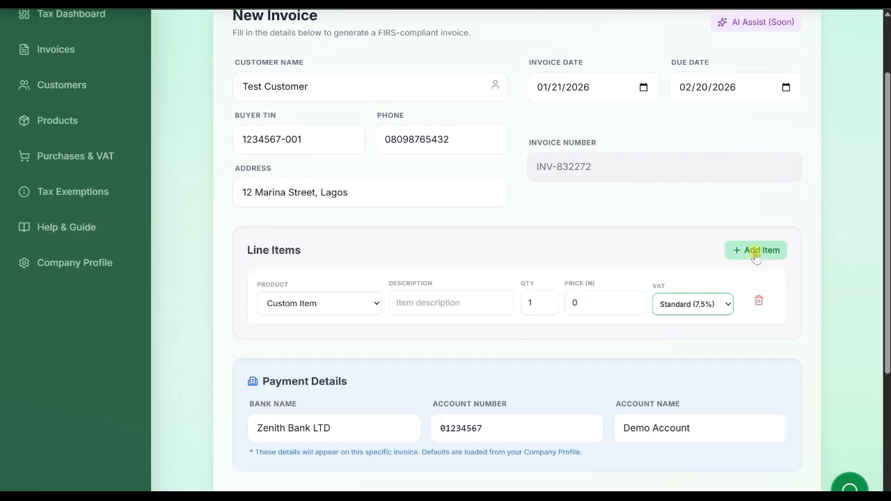
click(304, 310)
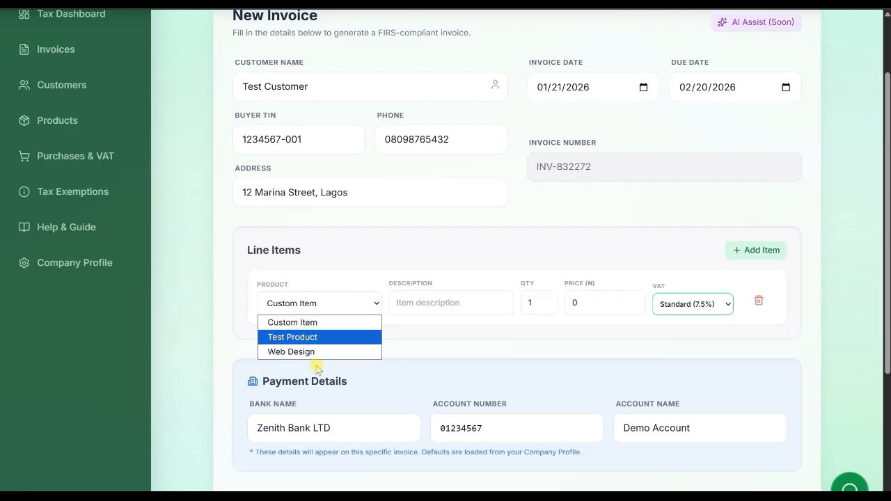
click(313, 322)
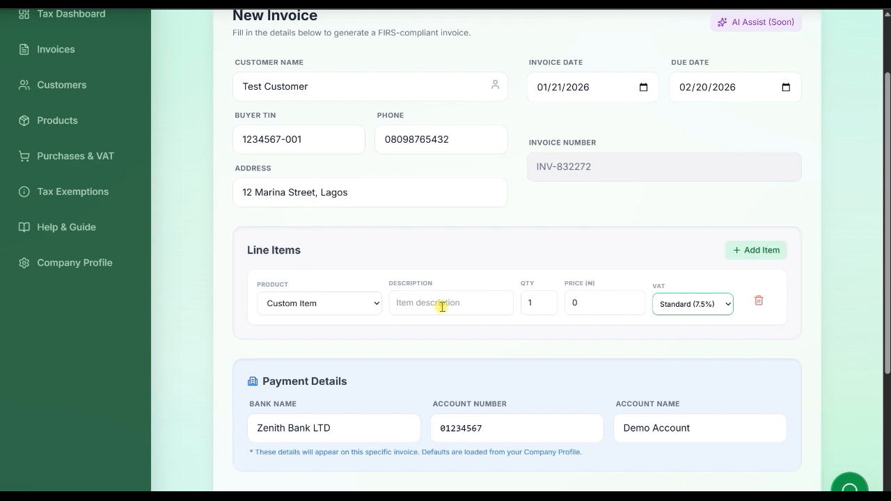
text(Laptop)
click(541, 305)
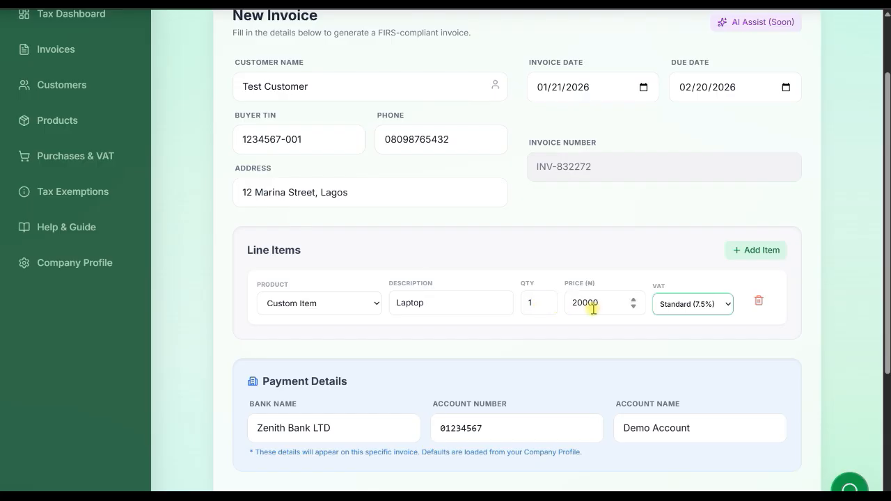
Check the invoice's payment details, subtotal, VAT total, grand total and balance due.
scroll(799, 341, down, 1)
scroll(732, 413, down, 1)
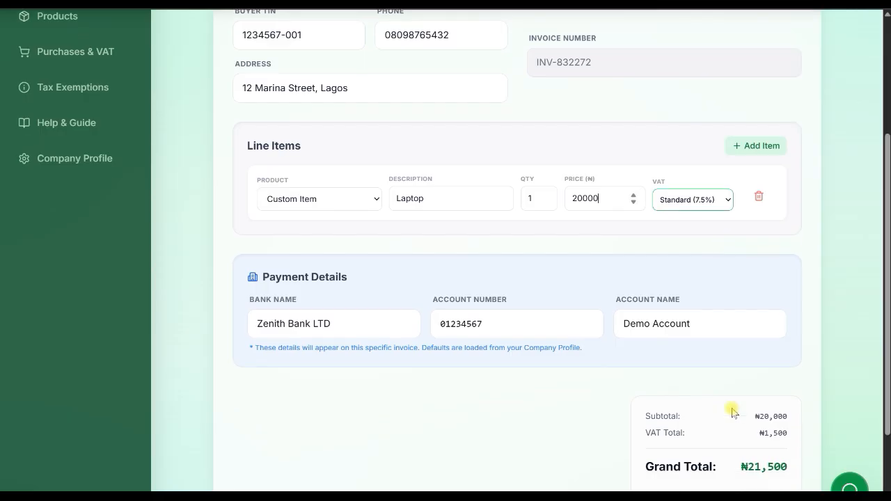
scroll(733, 413, down, 1)
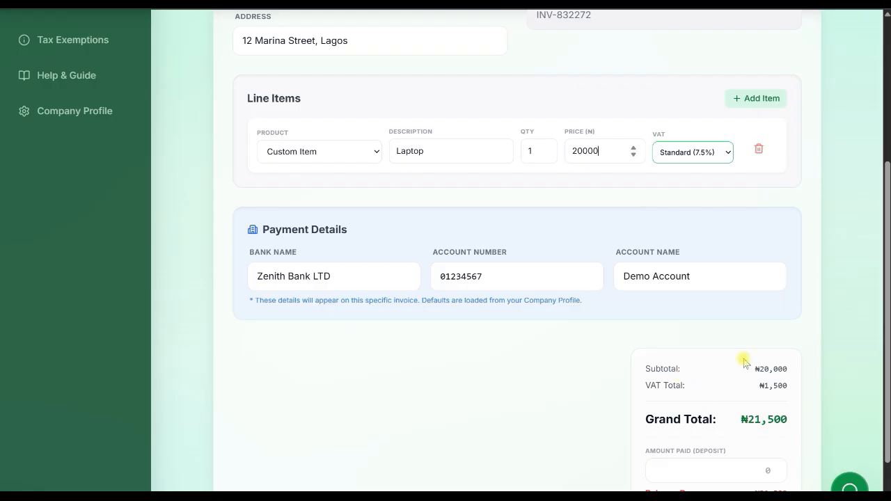
scroll(759, 416, down, 1)
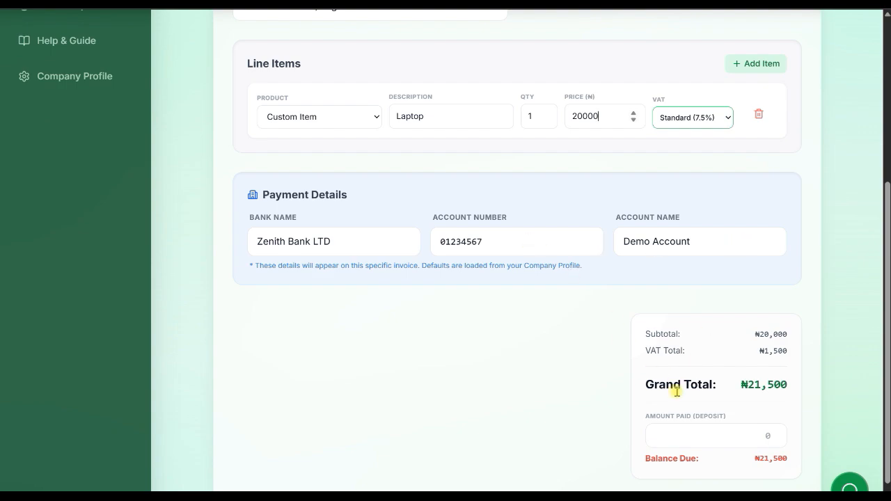
Save the Laptop document for Test Customer as a quote, leaving the deposit amount empty.
scroll(676, 392, down, 2)
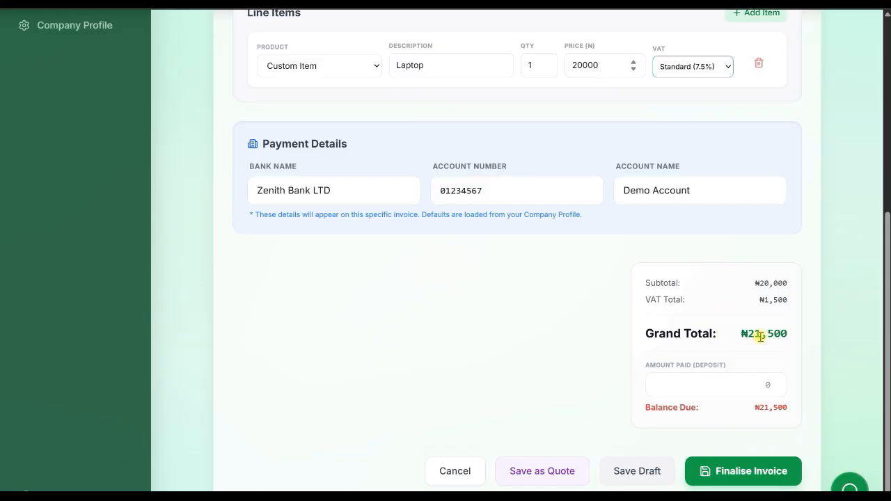
click(706, 382)
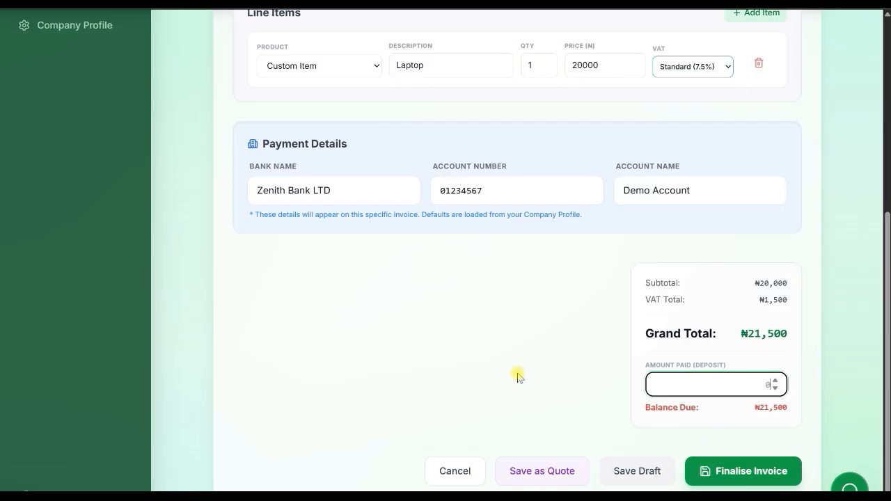
click(556, 474)
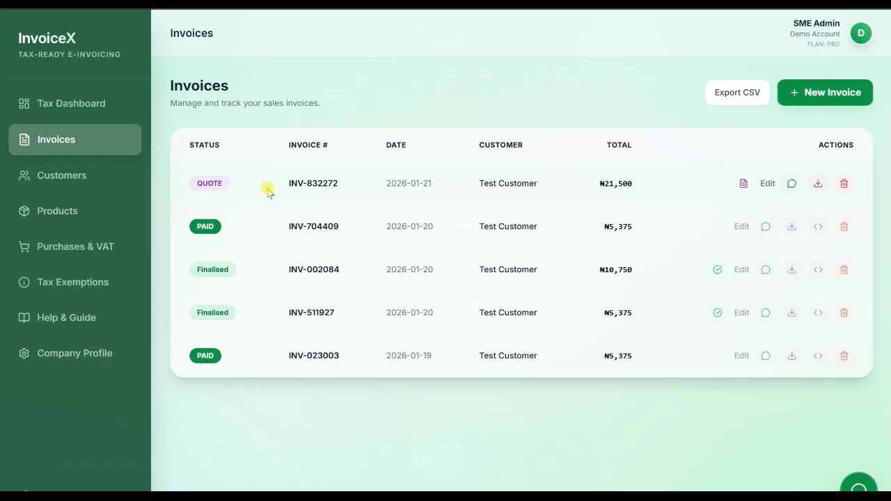
Download the new quote as a PDF and read through its customer details, line item, totals and footer note.
click(821, 185)
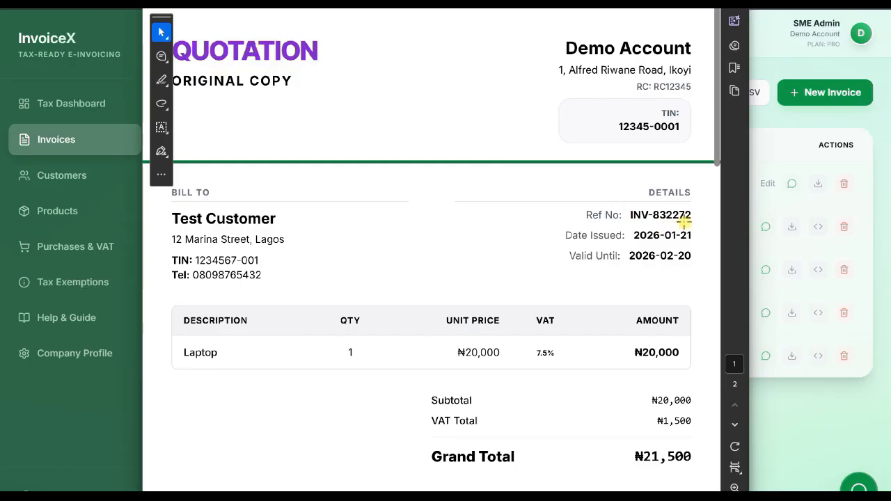
scroll(504, 257, down, 2)
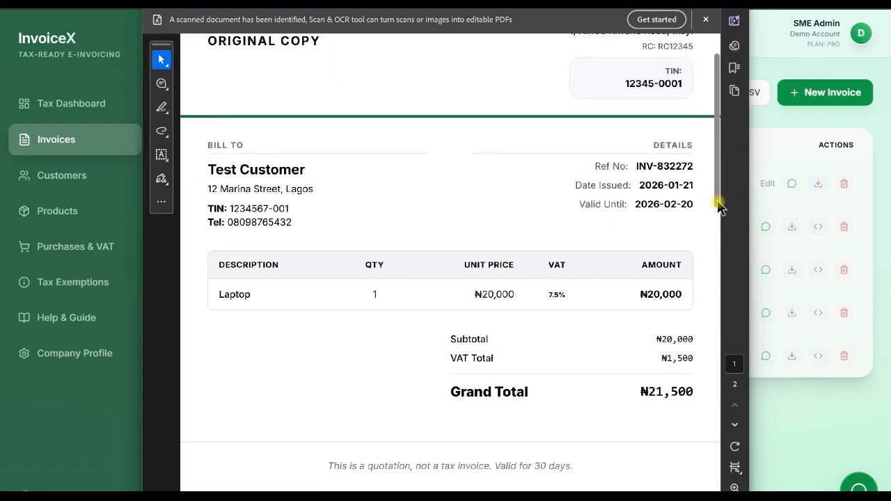
scroll(715, 207, down, 1)
scroll(715, 235, down, 3)
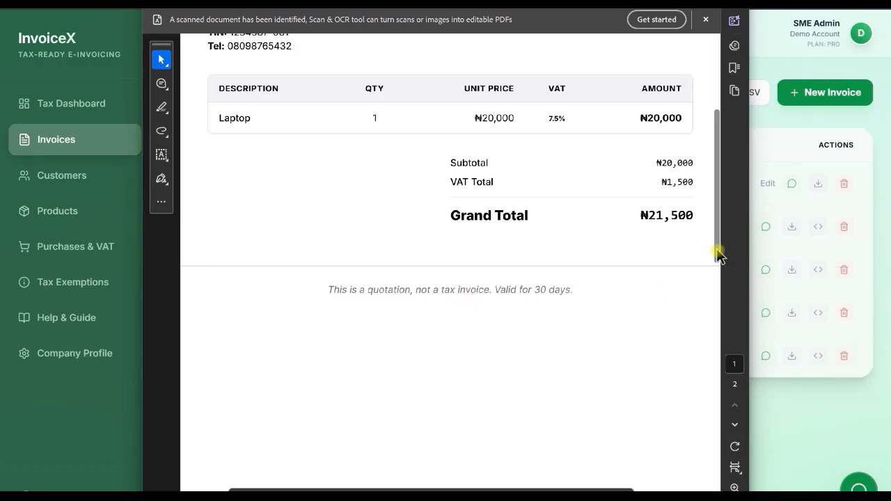
drag(720, 256, 718, 195)
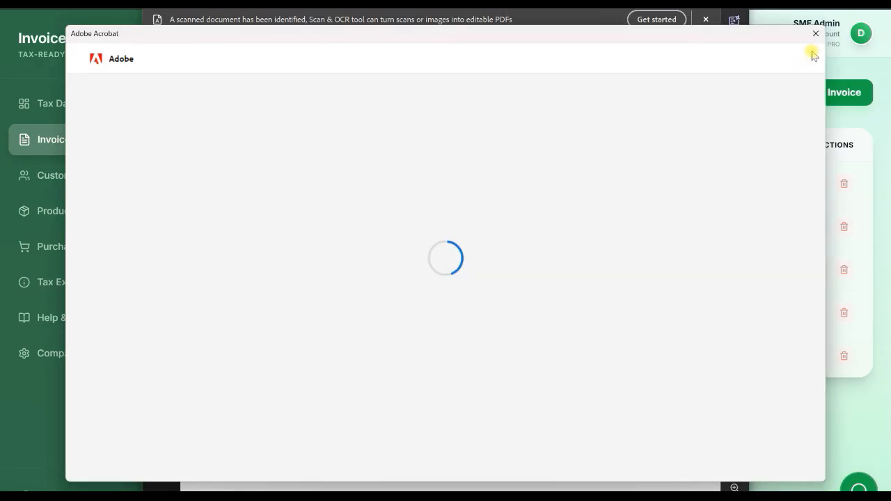
click(814, 32)
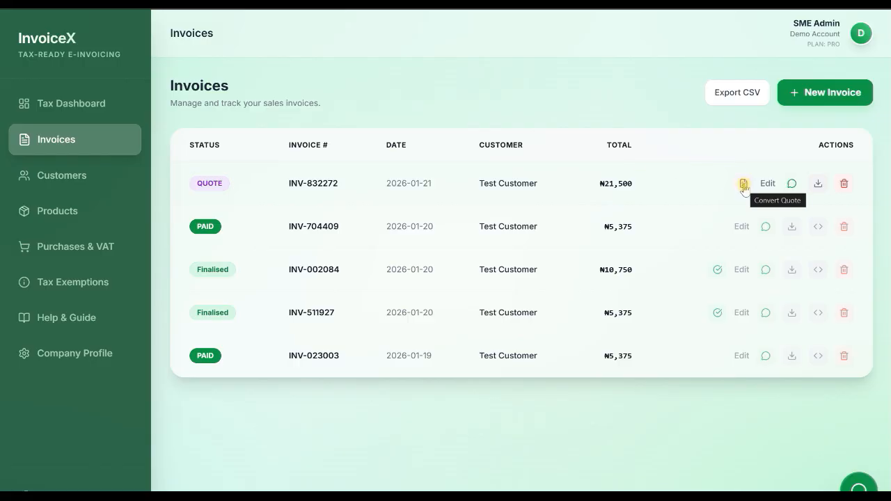
Start converting the new quote to an invoice and check its customer, line item and payment details.
click(744, 188)
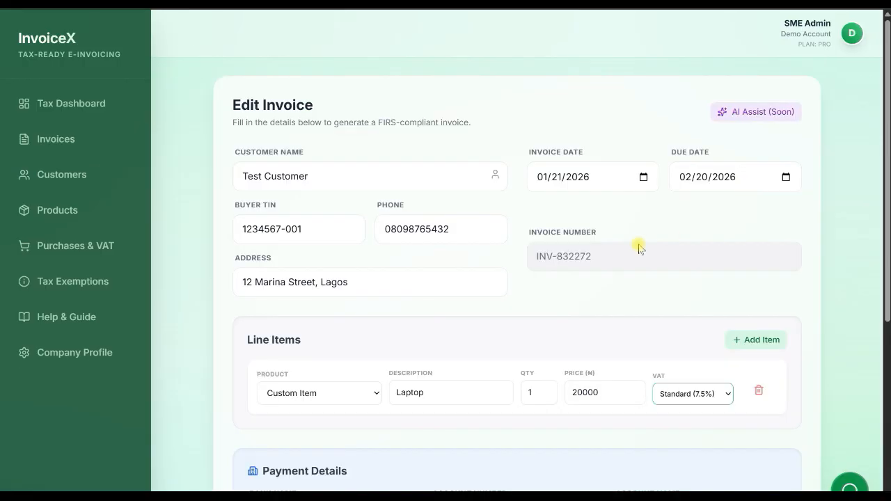
scroll(609, 255, down, 3)
scroll(609, 259, down, 2)
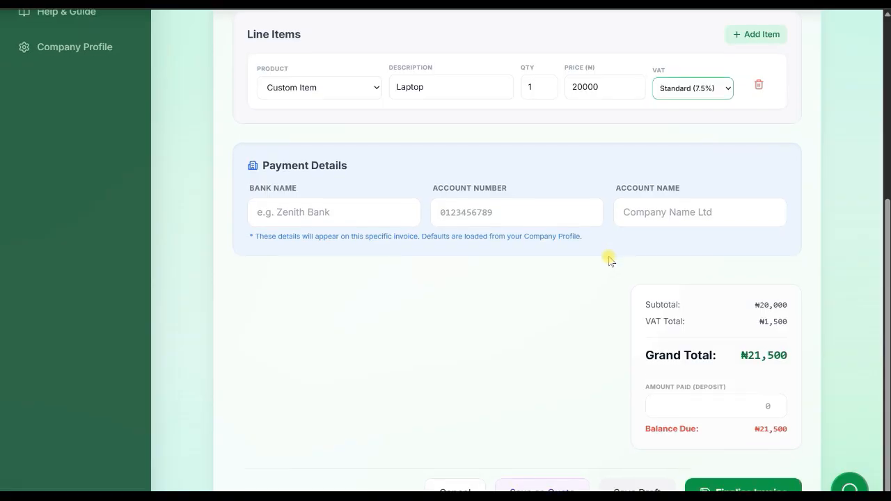
scroll(583, 254, up, 4)
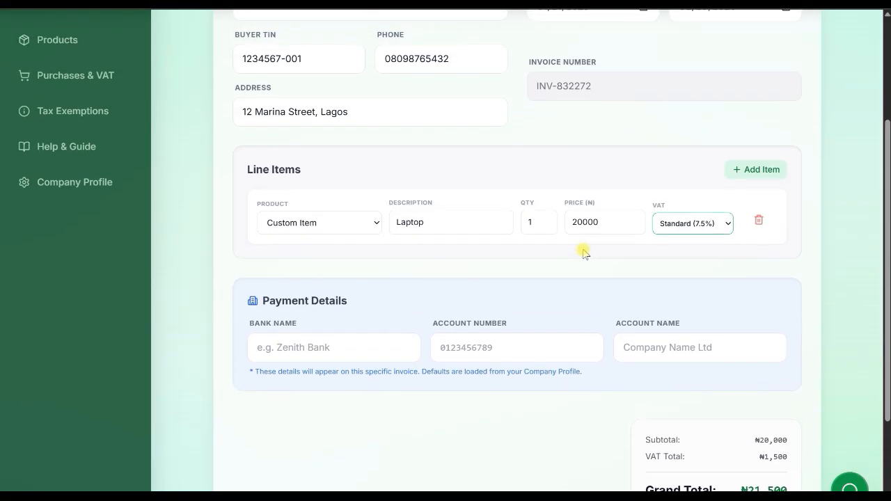
scroll(546, 320, down, 2)
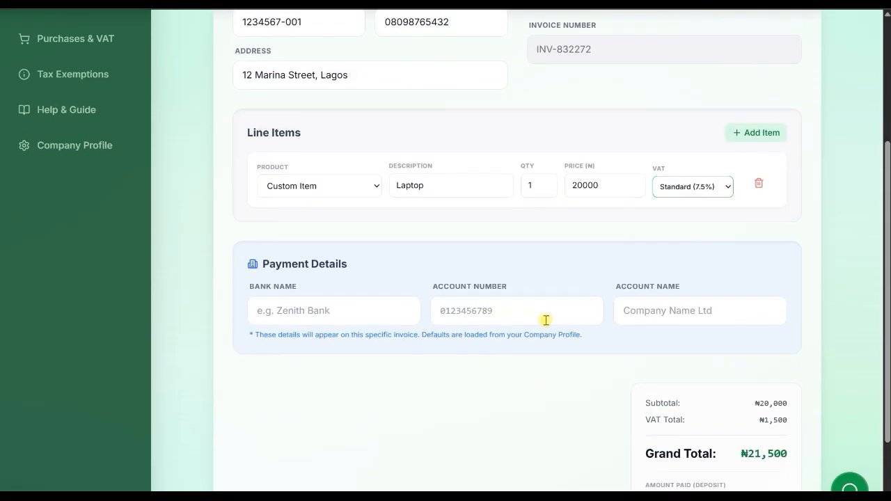
scroll(546, 320, down, 2)
Enter an amount paid of 15000 as the deposit and finalise the invoice.
click(701, 404)
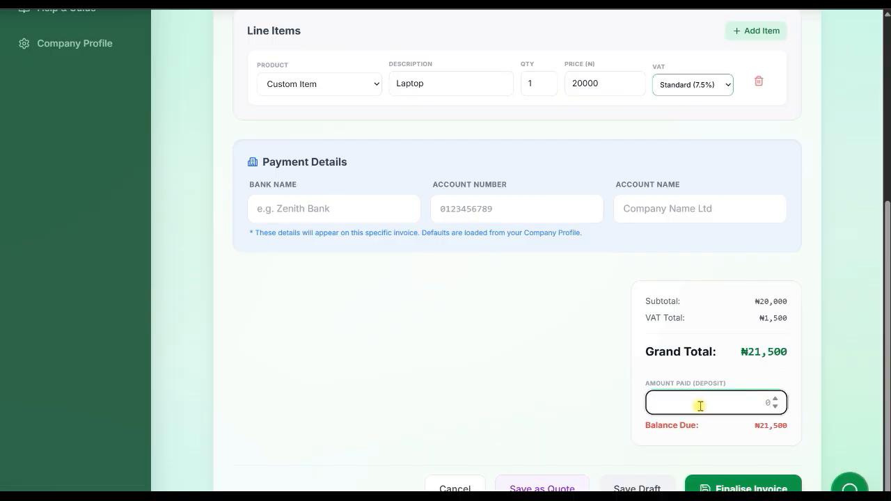
text(15000)
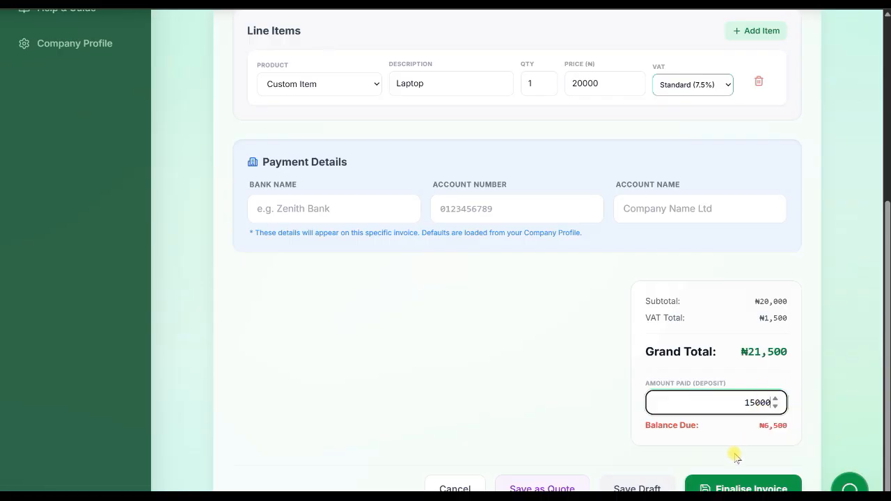
click(730, 487)
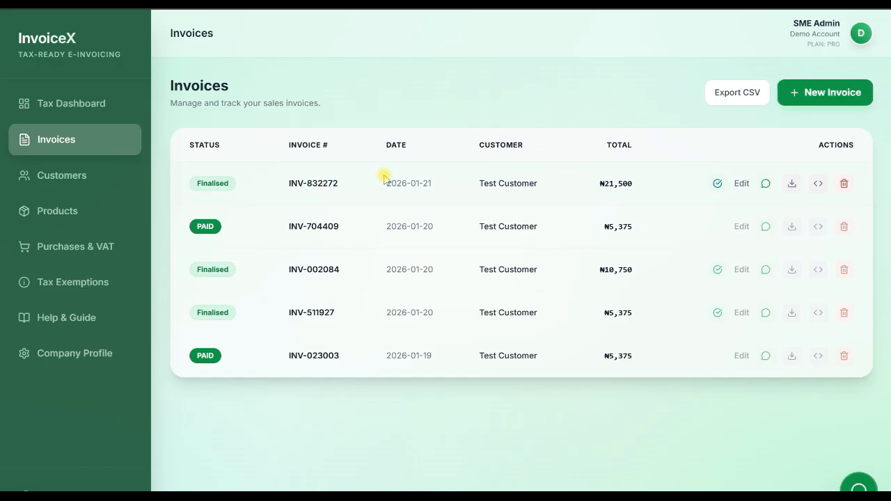
Download the finalised invoice as a PDF and check its customer details, totals, balance due and payment information.
click(791, 183)
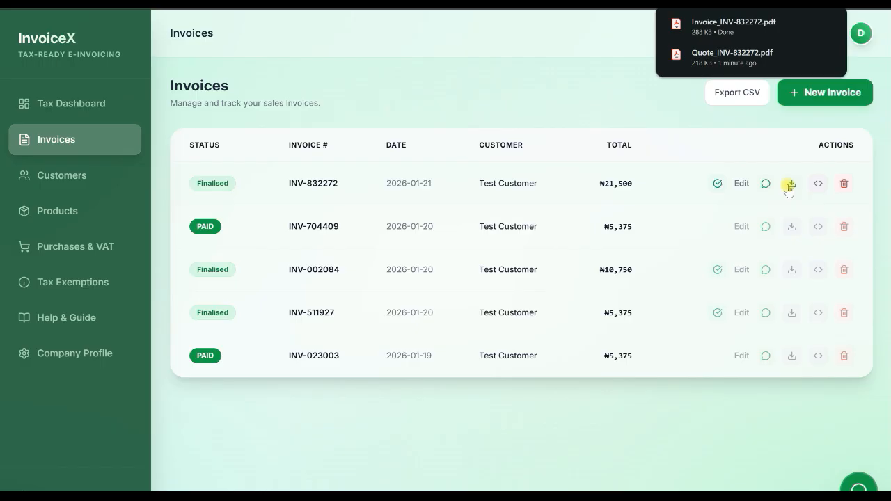
click(789, 184)
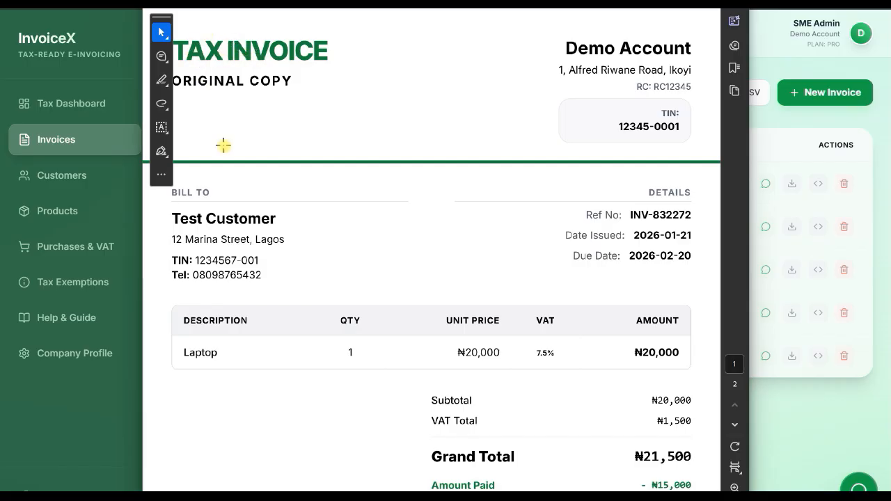
scroll(542, 276, down, 3)
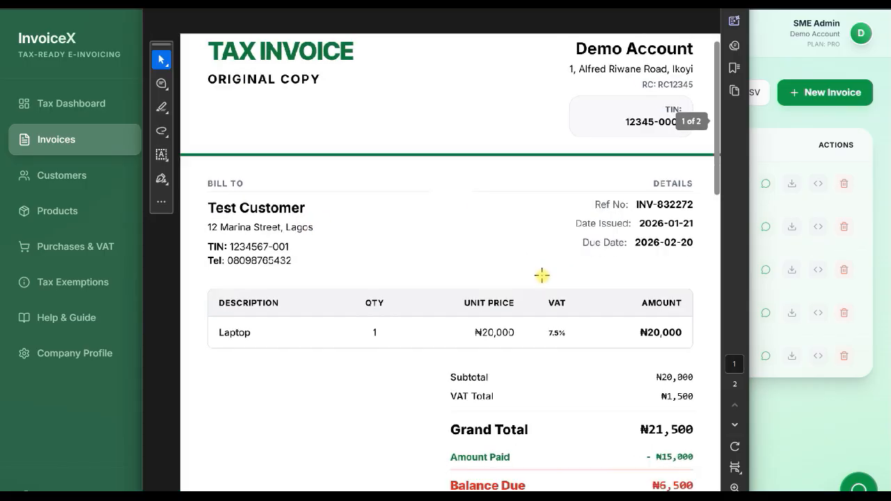
scroll(542, 276, up, 2)
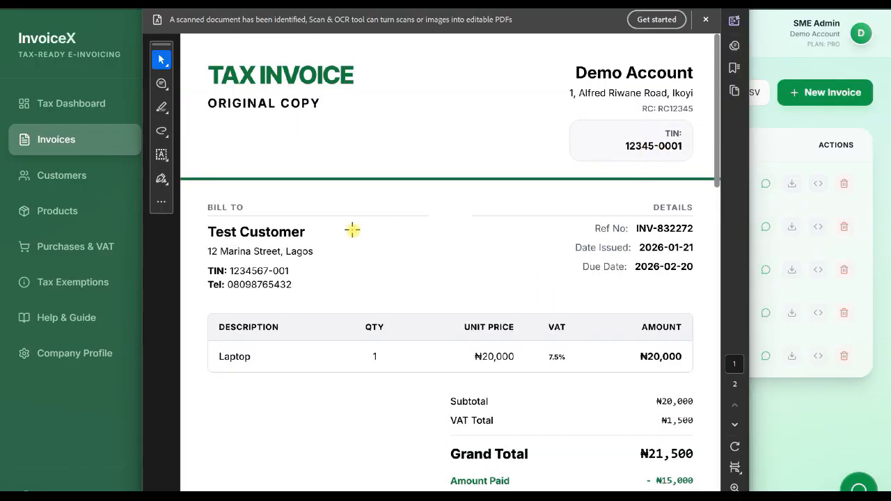
scroll(501, 332, down, 2)
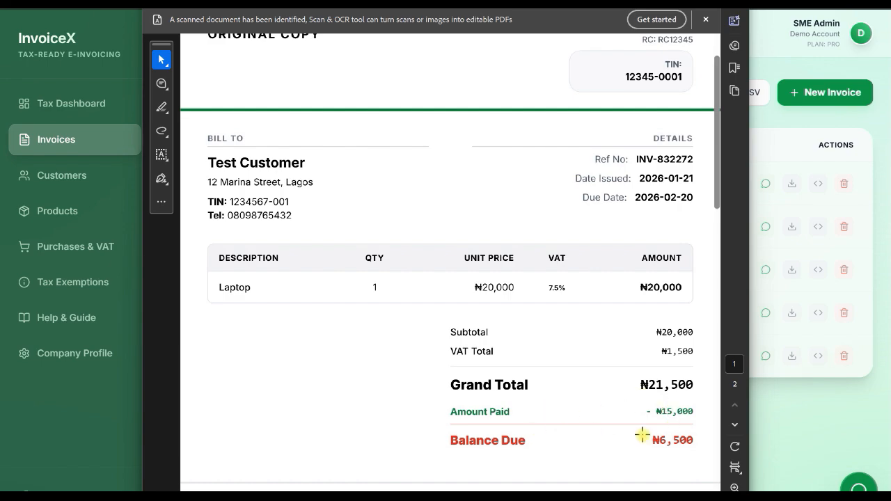
scroll(655, 343, down, 2)
scroll(654, 343, down, 3)
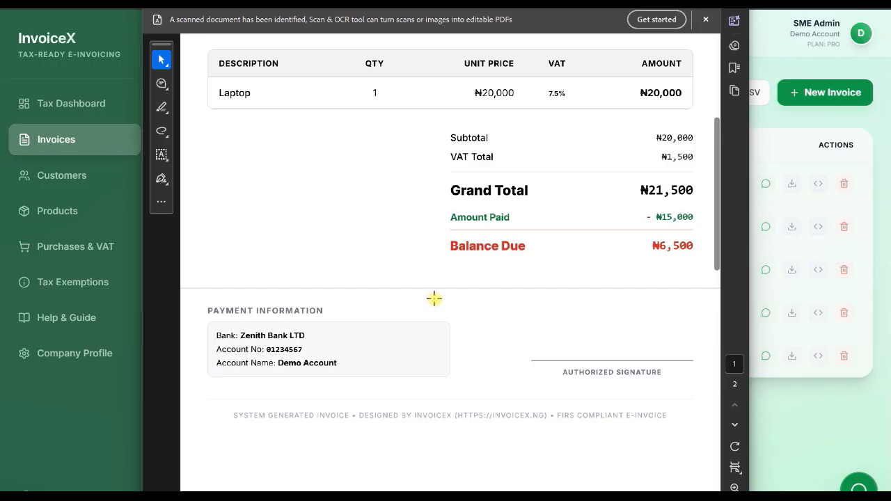
scroll(434, 299, up, 7)
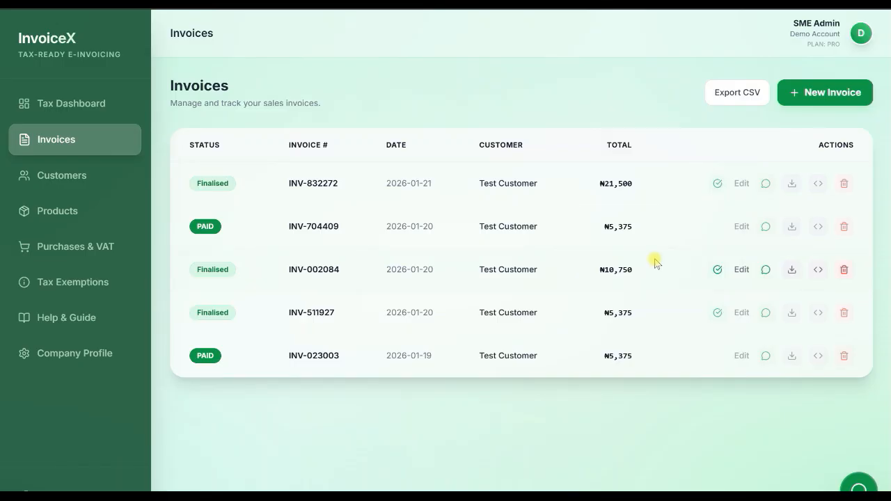
Record a received payment of 6500 against the newly finalised invoice.
click(718, 184)
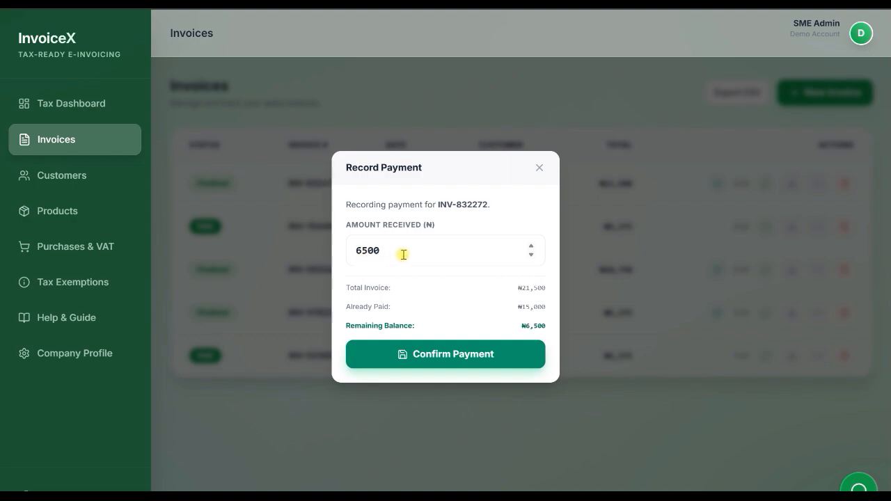
click(430, 355)
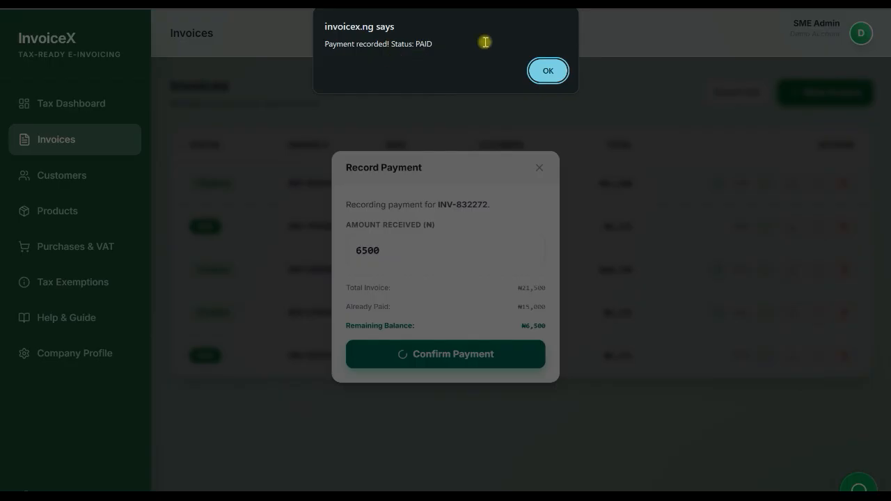
click(546, 72)
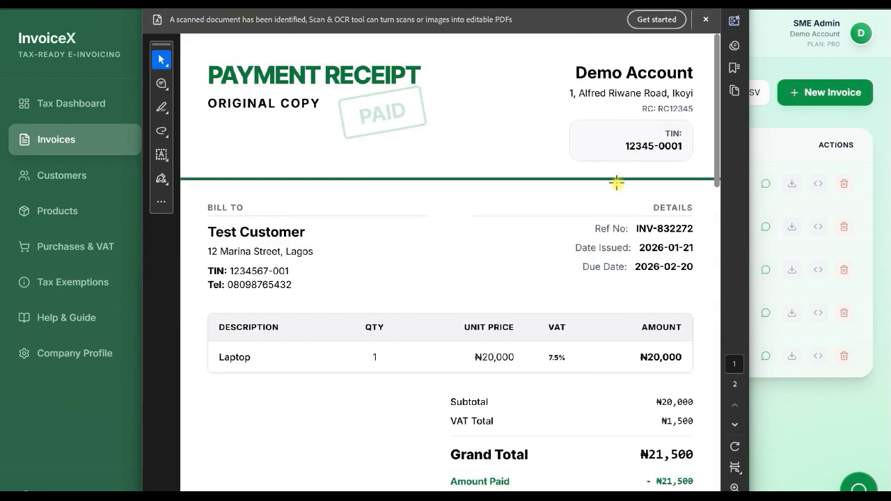
Read through the payment receipt PDF, including its totals and payment information, and close it.
drag(719, 157, 699, 228)
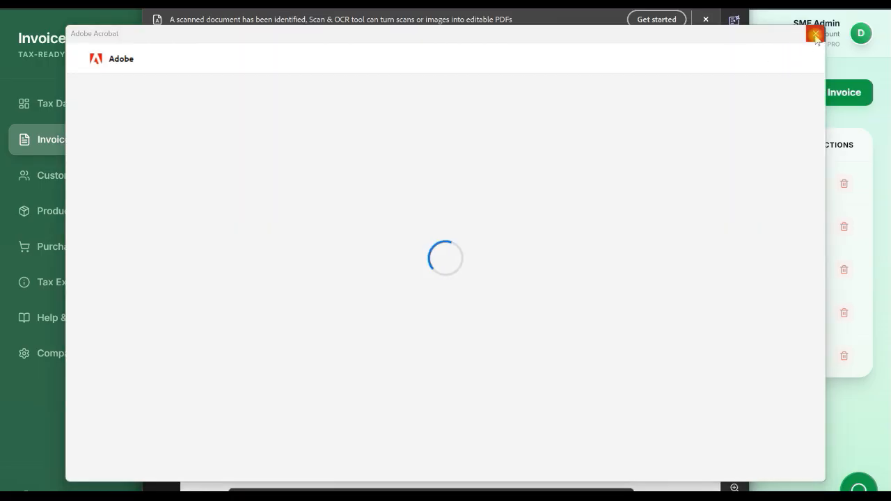
click(816, 35)
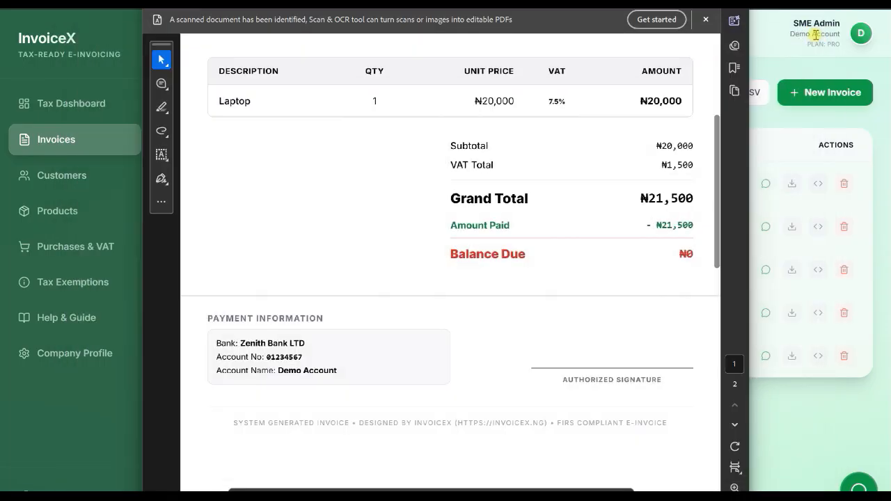
scroll(644, 110, up, 2)
scroll(644, 110, up, 2)
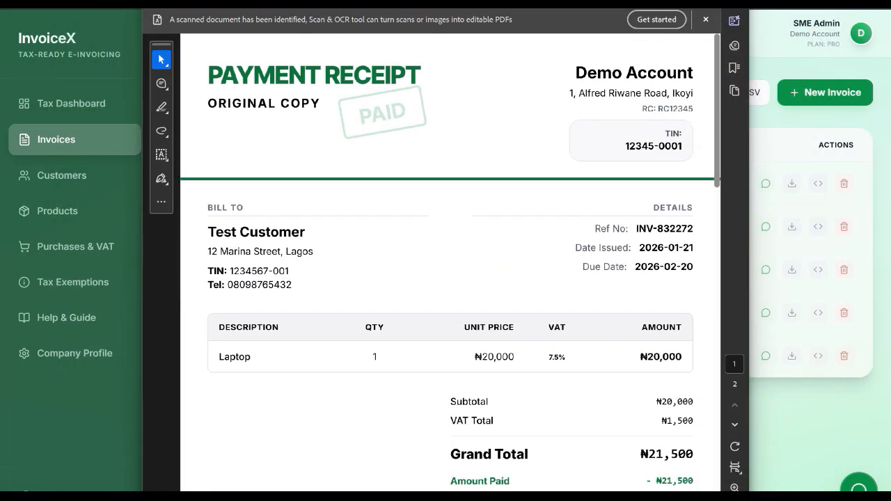
click(735, 4)
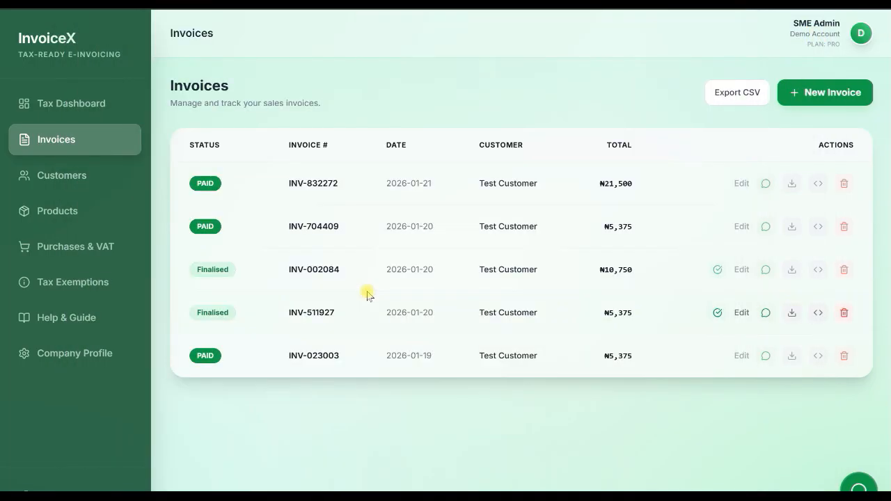
Review the VAT figures on the tax dashboard and the recorded supplier purchases.
click(76, 104)
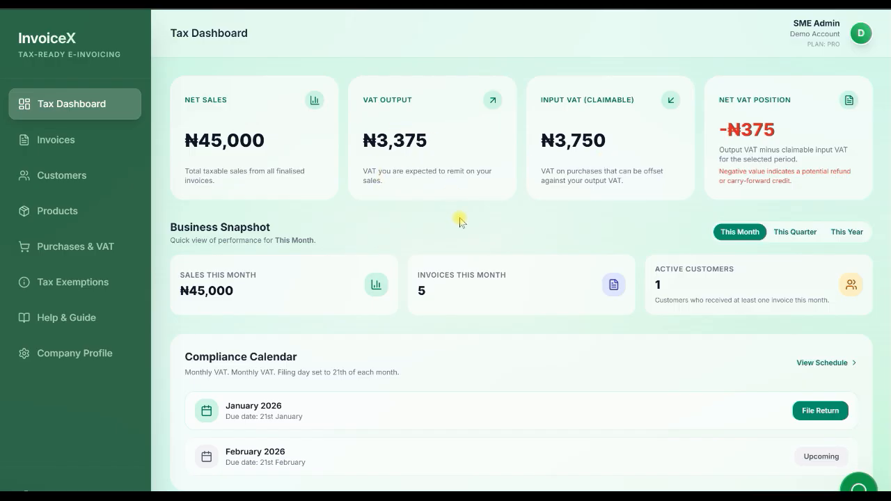
click(91, 245)
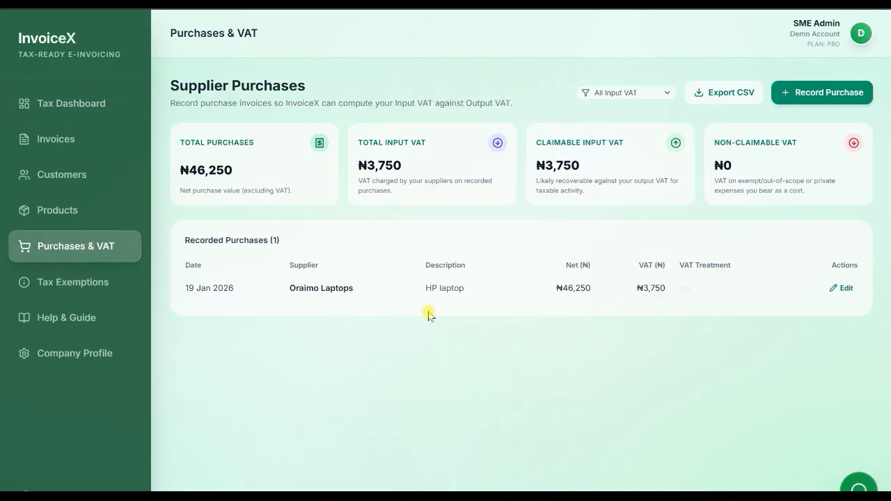
Examine the new purchase form and its VAT treatment options without recording a purchase.
click(811, 100)
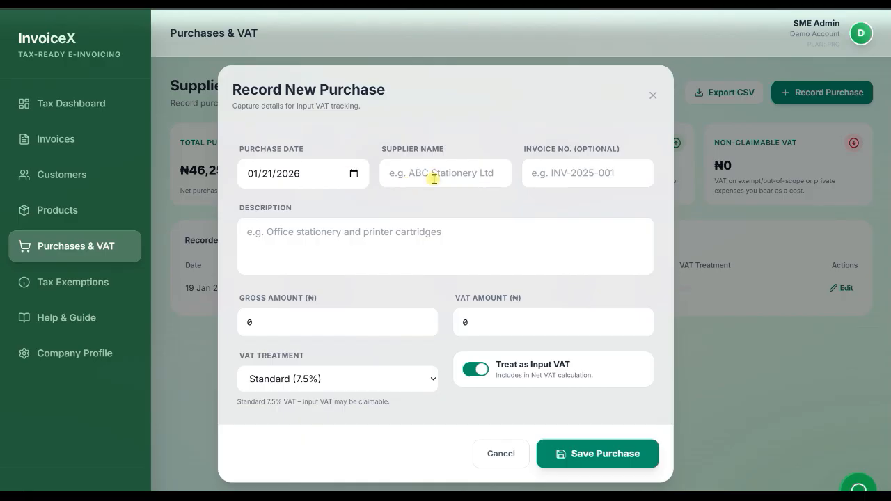
click(312, 242)
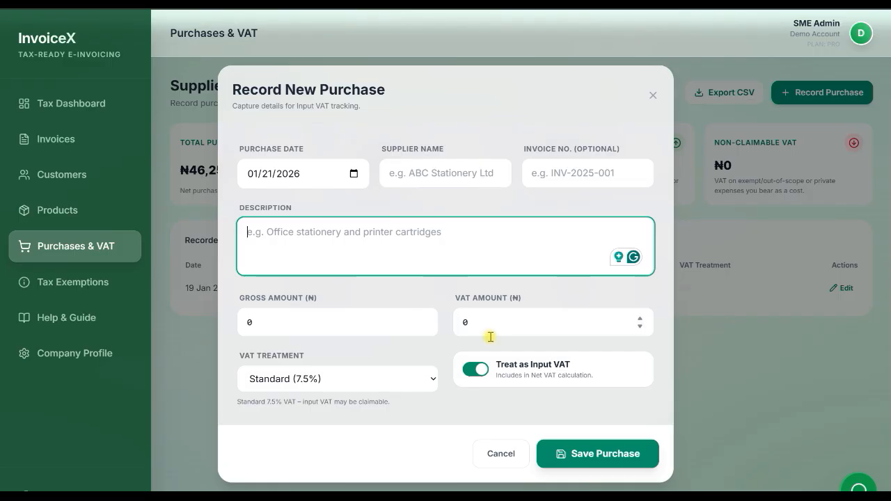
click(341, 382)
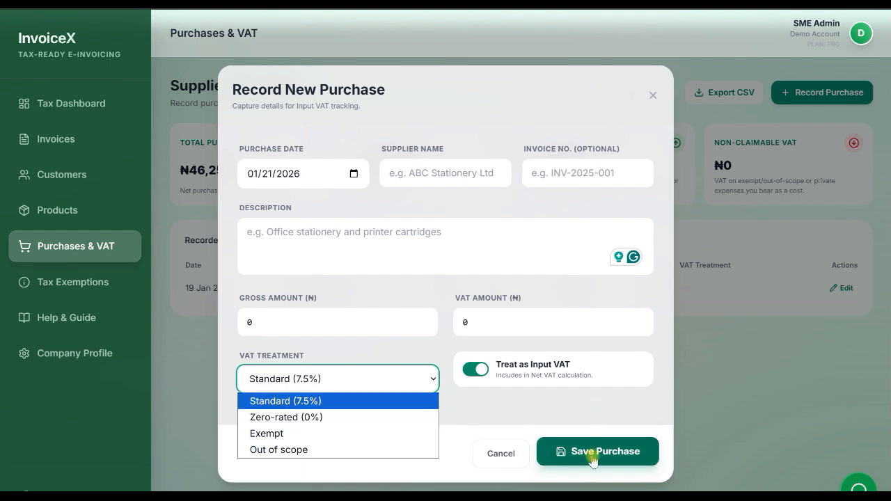
click(510, 465)
click(502, 455)
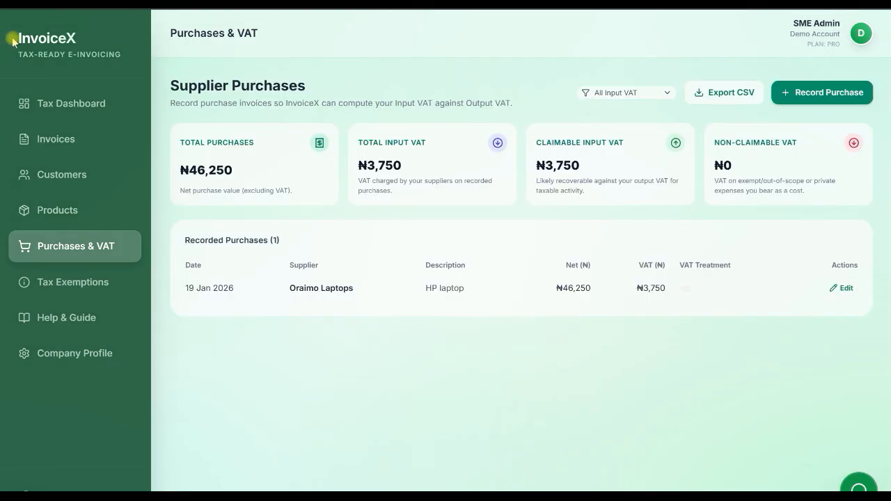
File the January 2026 VAT return from the compliance calendar on the tax dashboard.
click(89, 113)
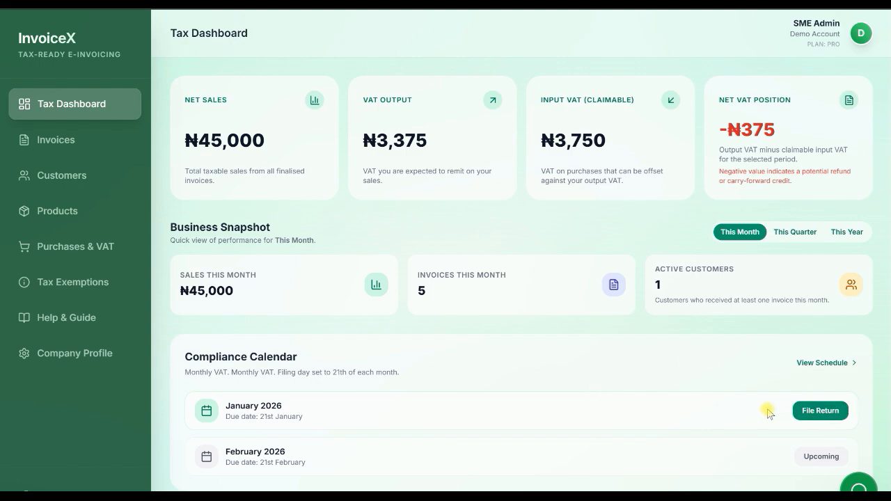
click(809, 411)
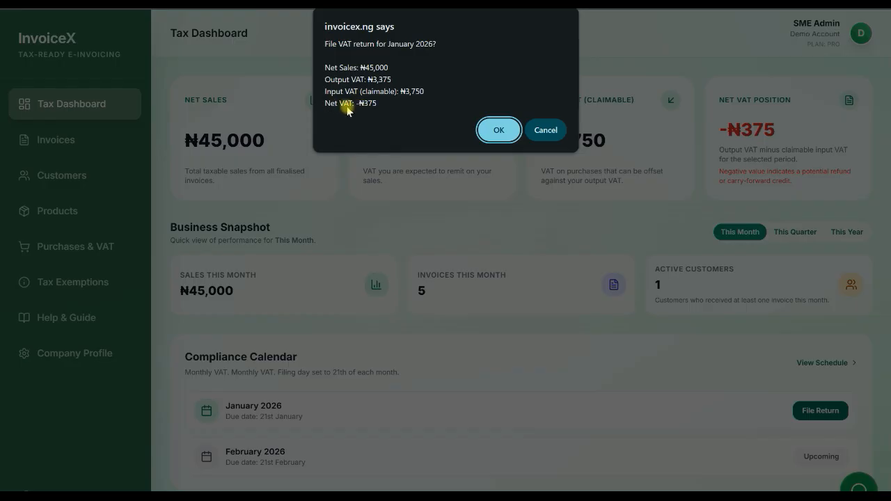
click(493, 133)
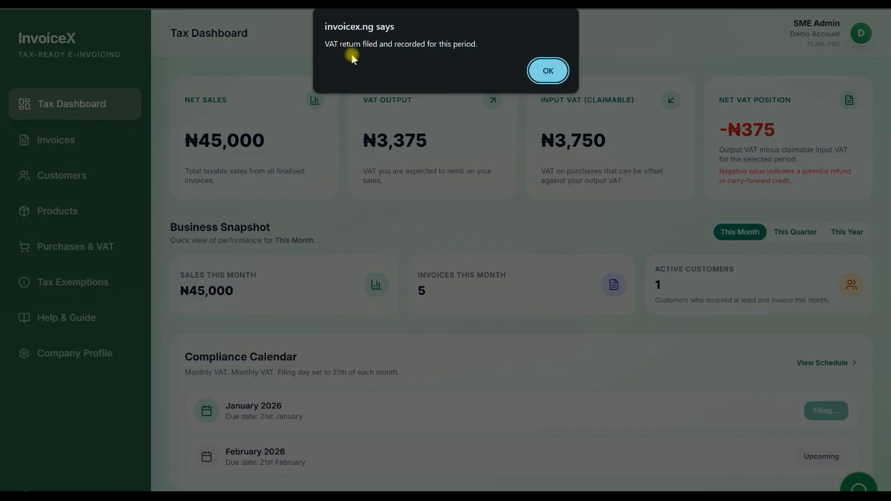
click(547, 71)
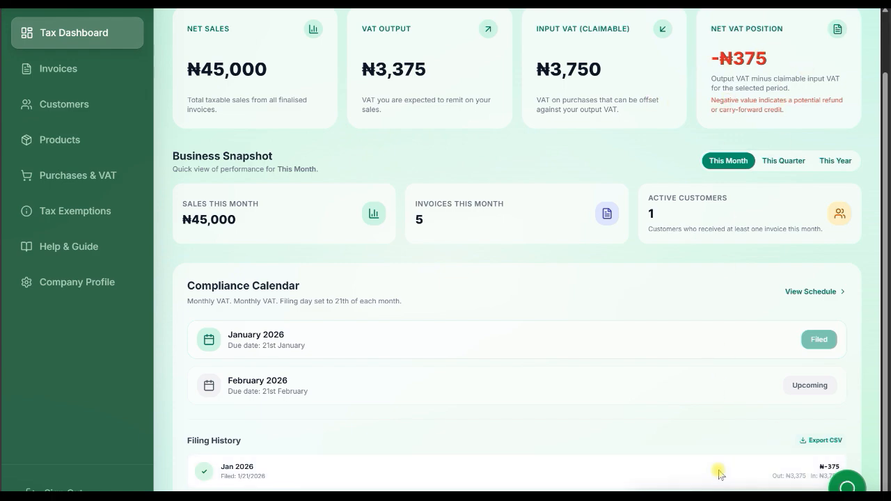
Export the VAT filing history as CSV and fit its Filed Date and Net Payable columns to their contents in Excel.
click(819, 442)
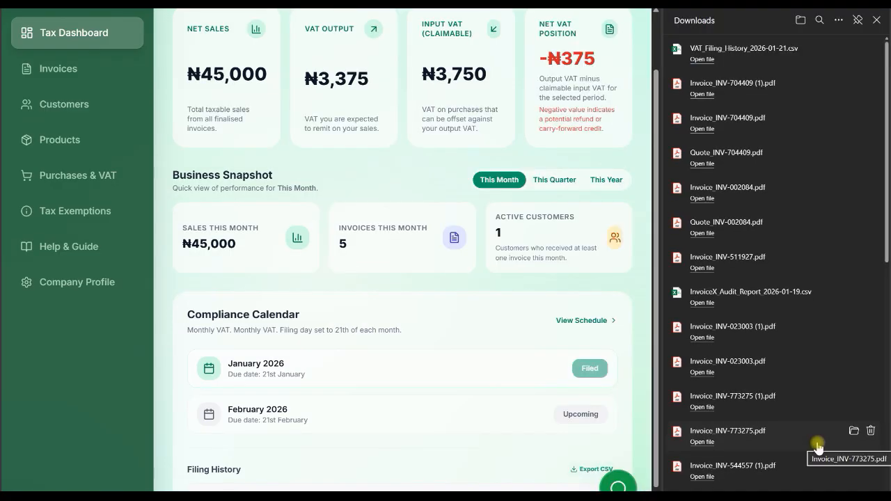
click(709, 59)
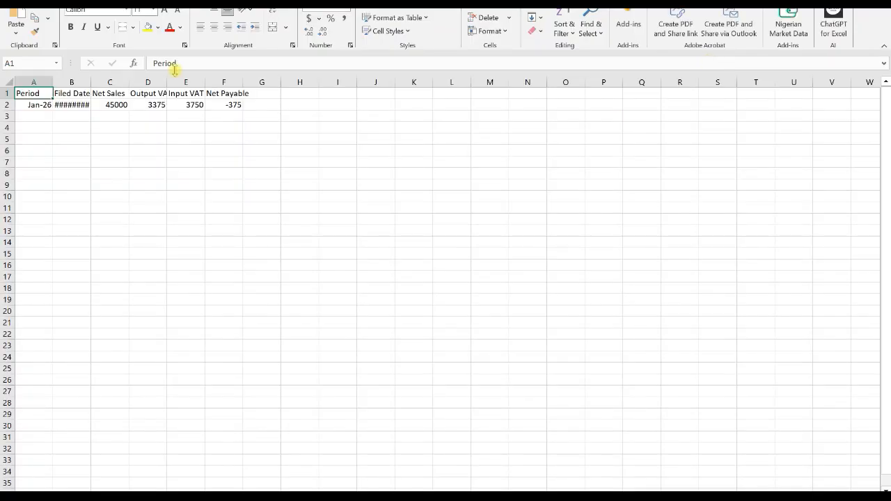
double_click(93, 83)
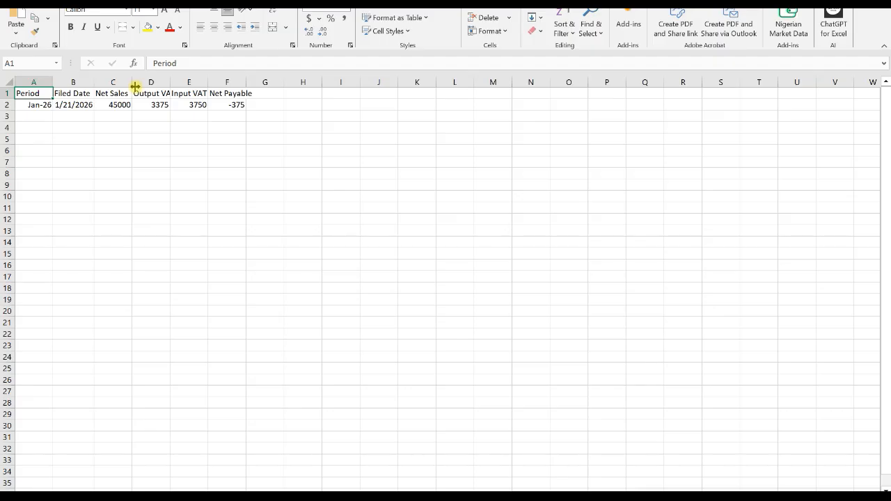
double_click(246, 83)
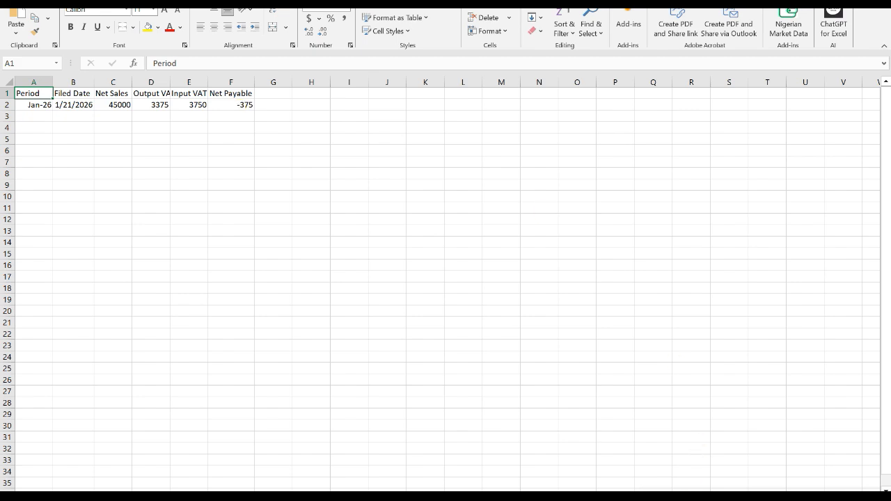
Switch back to InvoiceX and review the invoices list and the recorded supplier purchases.
key(alt+Tab)
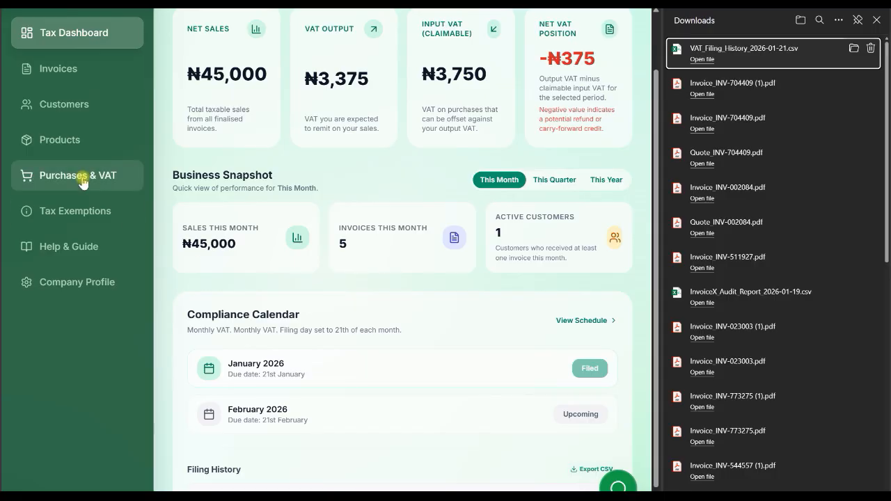
click(60, 71)
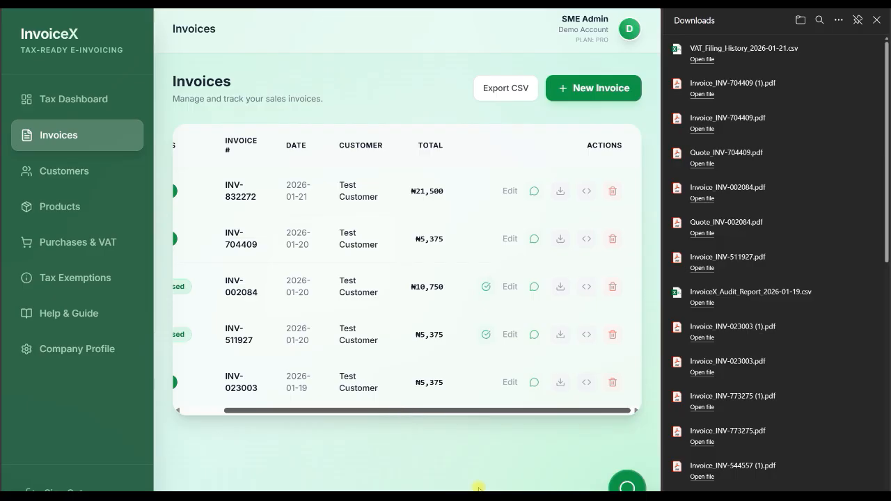
click(70, 245)
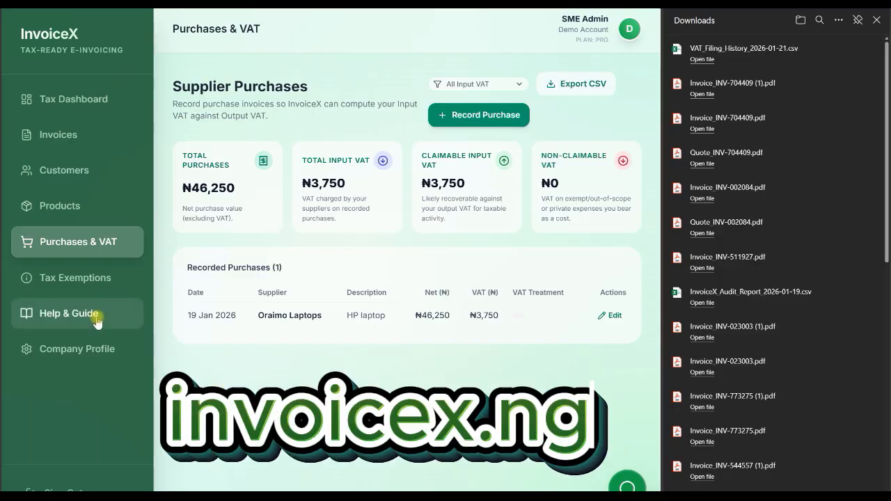
Read through the Quick Start Guide, from completing the branding to getting paid.
click(69, 315)
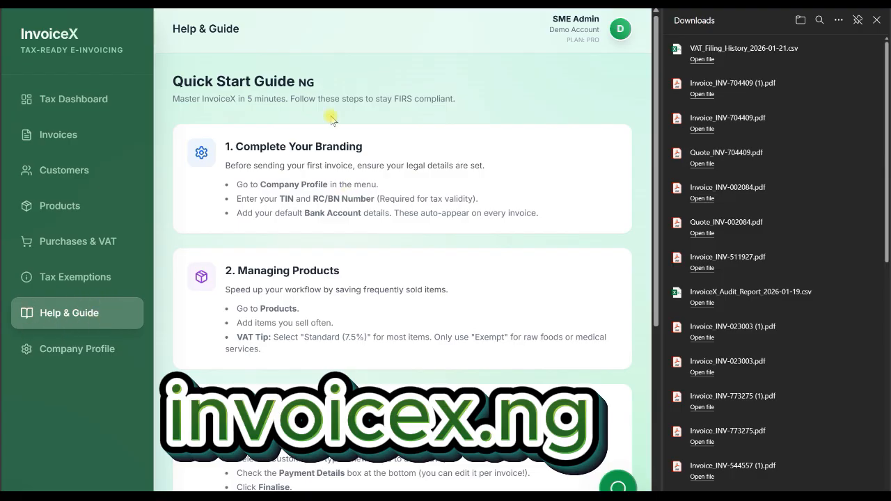
scroll(341, 245, down, 1)
scroll(345, 245, down, 4)
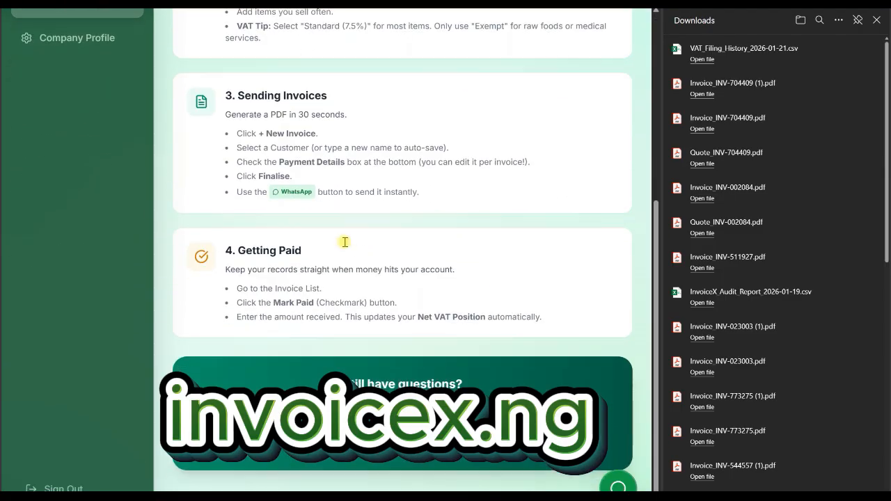
scroll(345, 246, up, 5)
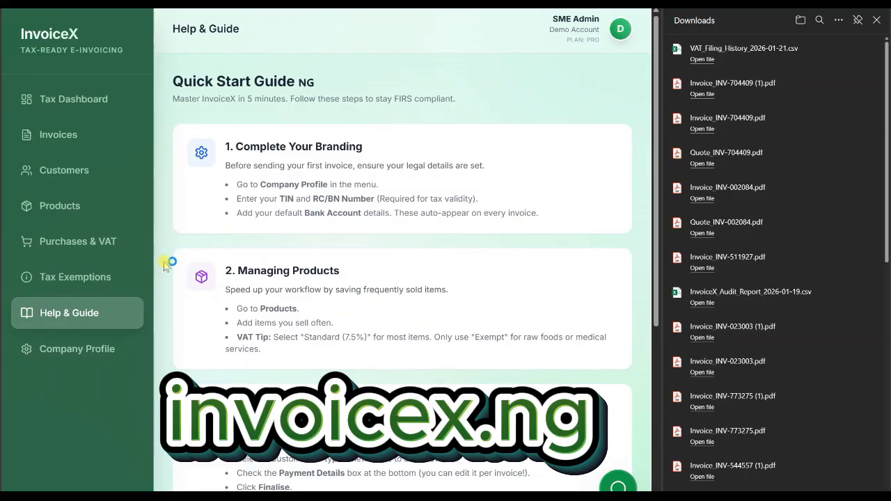
Review the VAT Exempt and Zero Rated (0%) categories in the Tax Reference Guide.
click(61, 281)
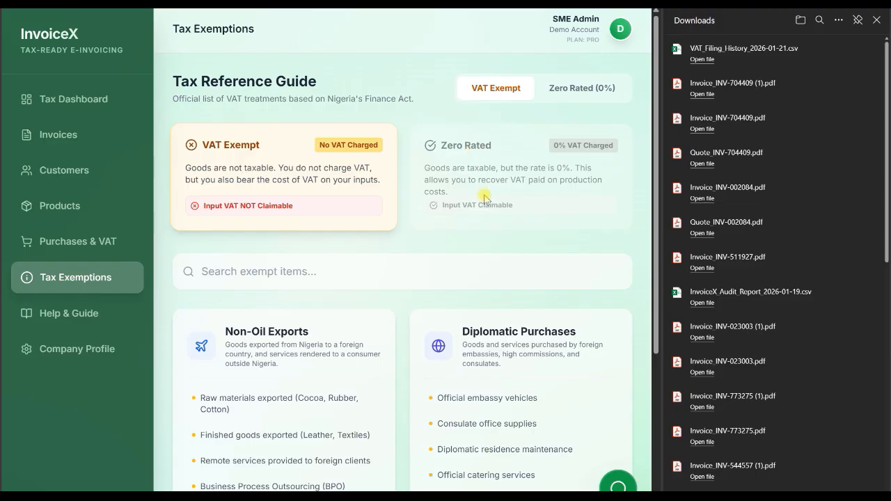
scroll(486, 197, down, 1)
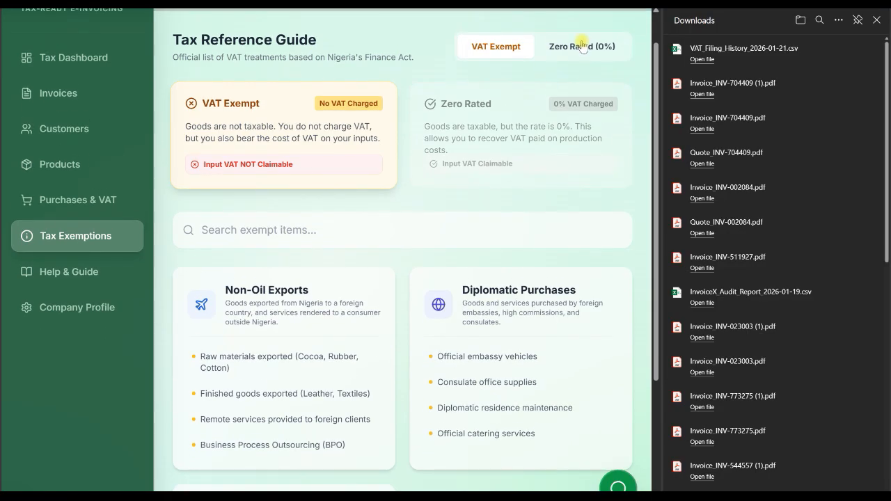
click(582, 46)
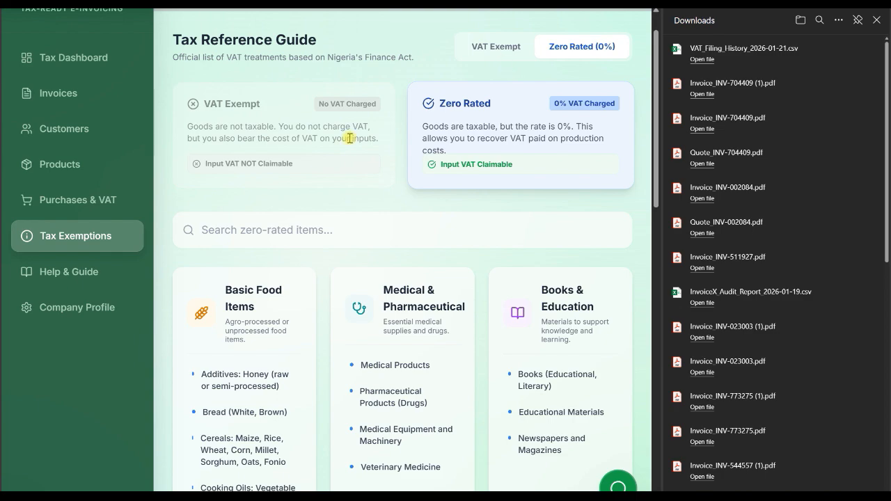
Return to the tax dashboard and close the browser's downloads list.
click(76, 57)
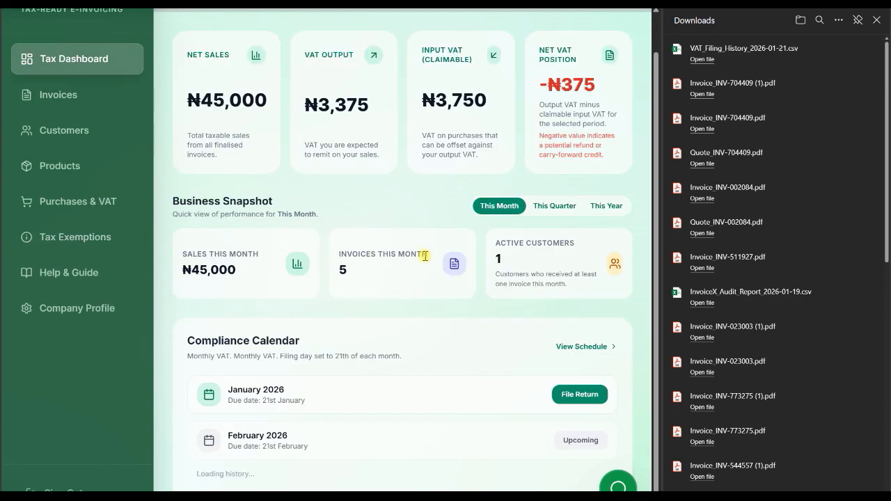
scroll(425, 257, up, 2)
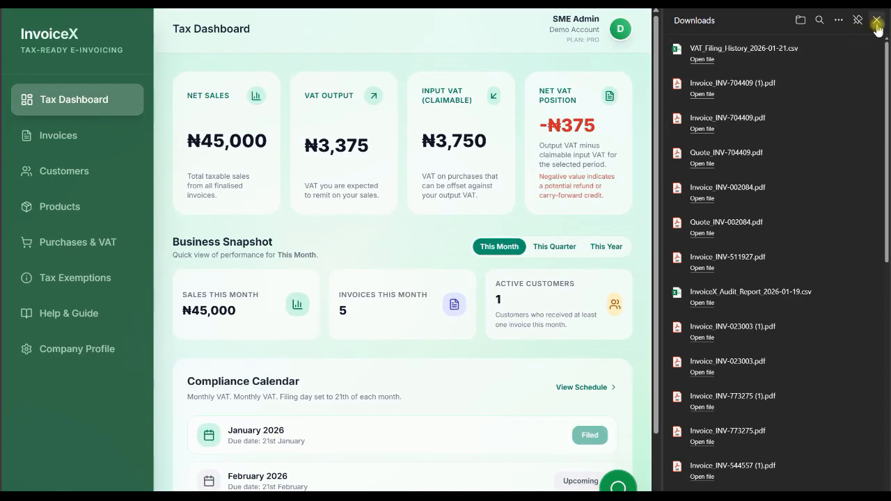
click(877, 19)
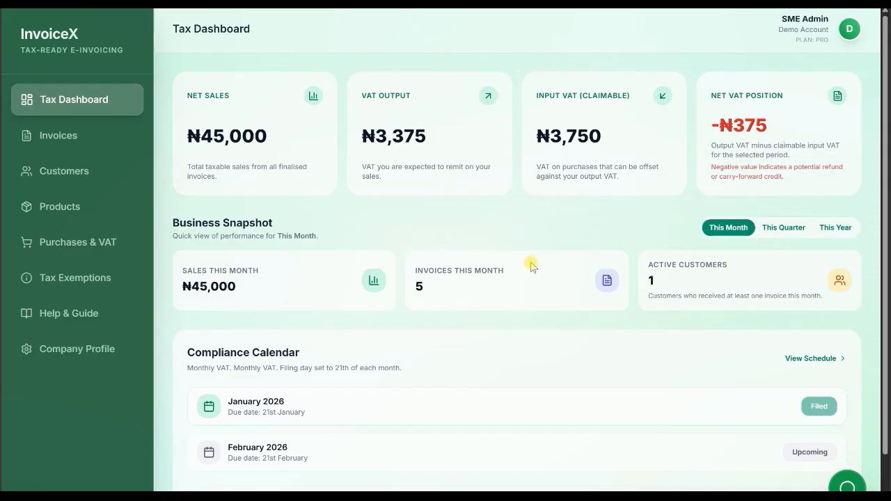